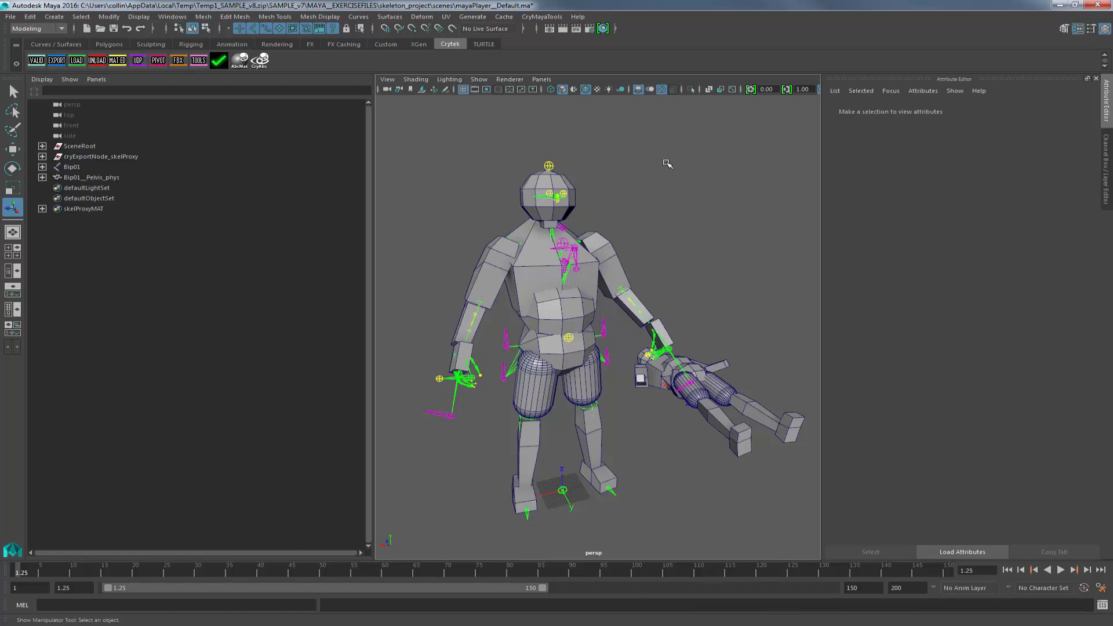
Inspect the character rig and its ragdoll proxy skeleton from several angles.
{"action": "left_click_drag", "start_coordinate": [704, 186], "coordinate": [638, 196], "text": "alt"}
{"action": "right_click_drag", "start_coordinate": [638, 196], "coordinate": [506, 273], "text": "alt"}
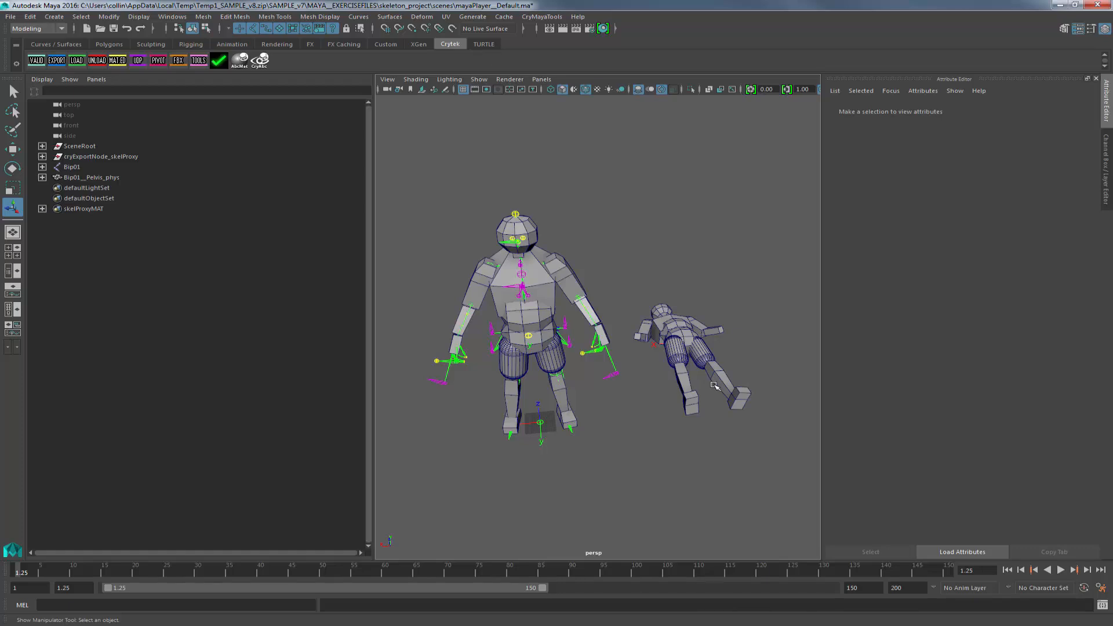
{"action": "left_click_drag", "start_coordinate": [715, 386], "coordinate": [656, 345], "text": "alt"}
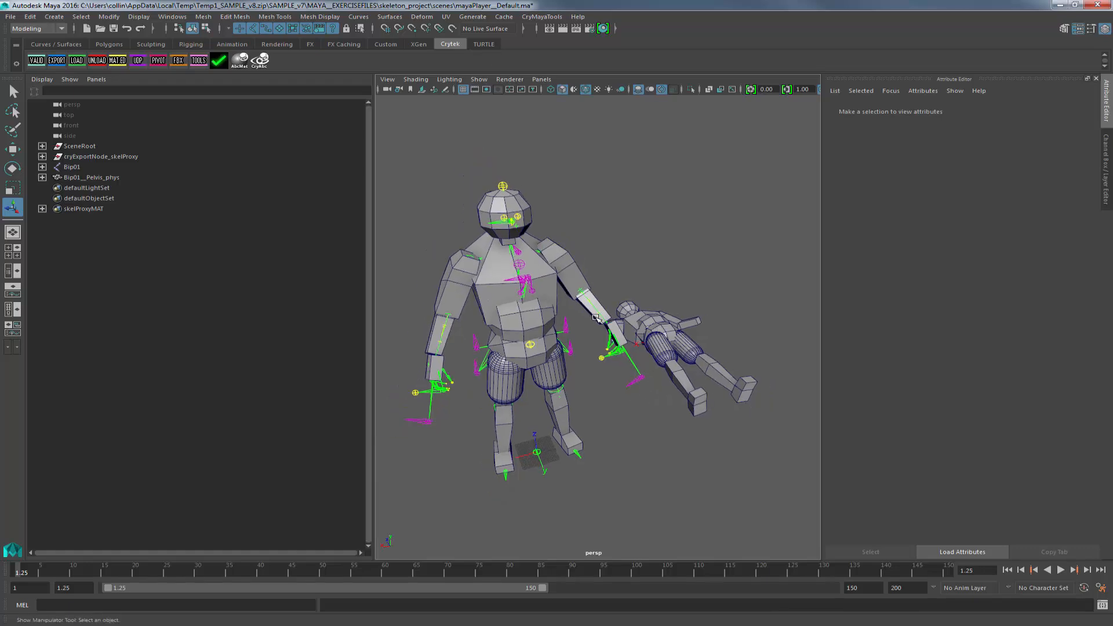
{"action": "left_click_drag", "start_coordinate": [563, 467], "coordinate": [409, 552], "text": "alt"}
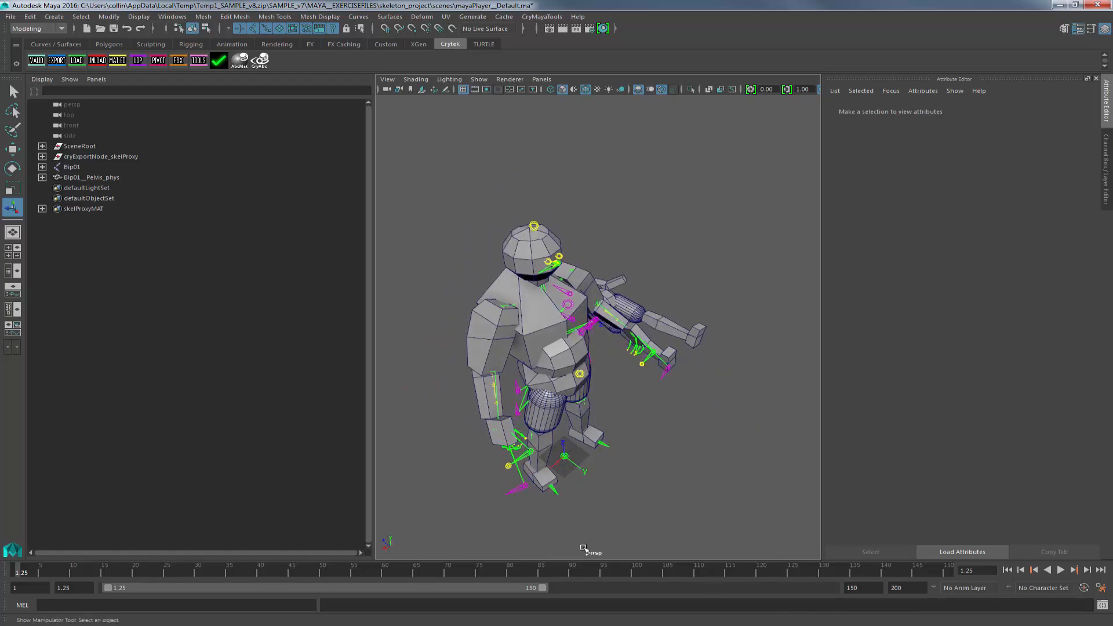
Try setting the Bip01 root joint's Rotate X to 0, then undo the change.
{"action": "left_click", "coordinate": [64, 167]}
{"action": "left_click", "coordinate": [1102, 154]}
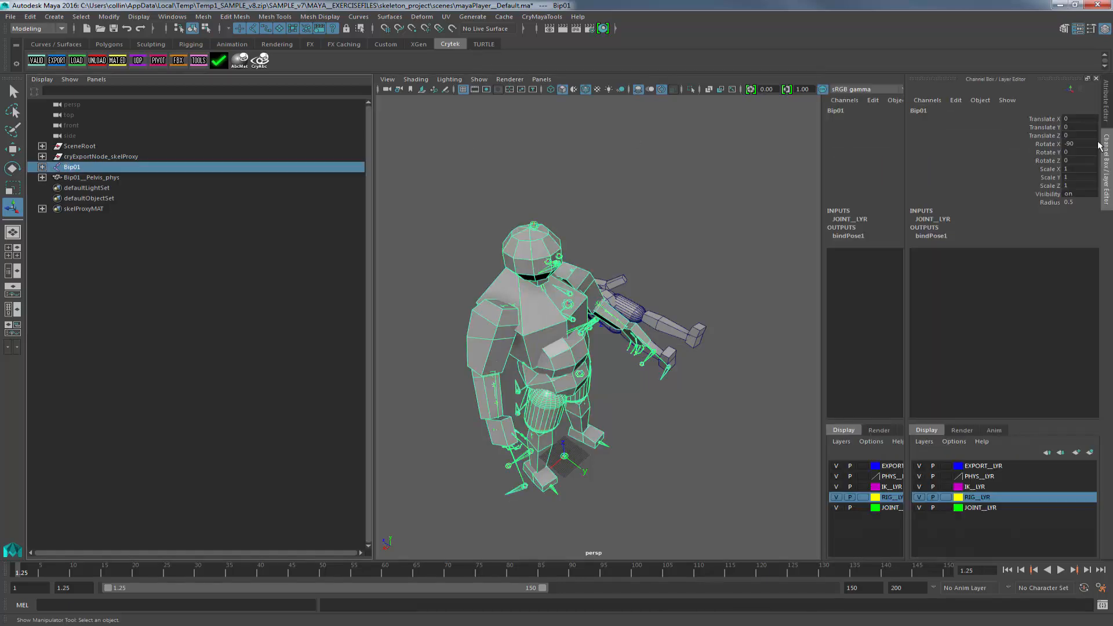
{"action": "double_click", "coordinate": [1073, 143]}
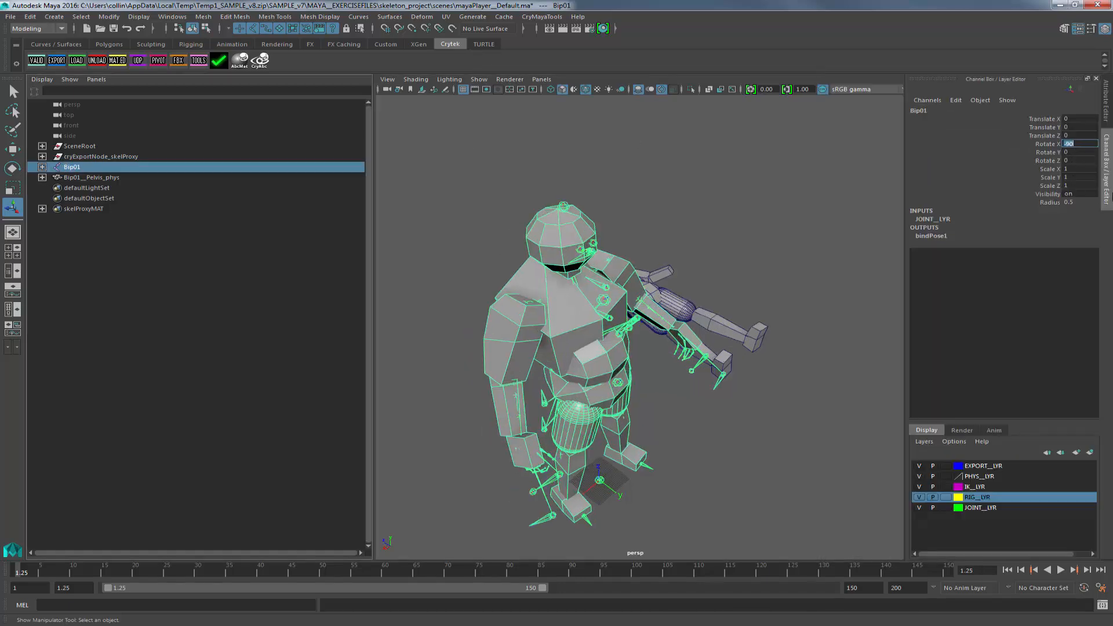
{"action": "type", "text": "0"}
{"action": "key", "text": "Return"}
{"action": "left_click_drag", "start_coordinate": [754, 264], "coordinate": [653, 414], "text": "alt"}
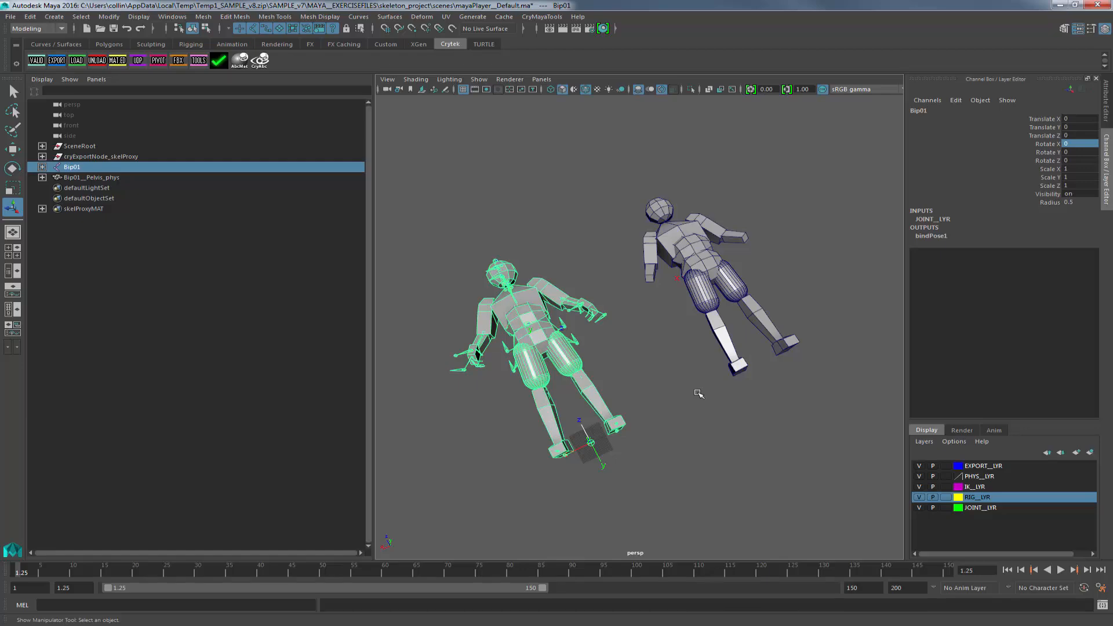
{"action": "key", "text": "ctrl+z"}
Turn on X-Ray Joints shading in the viewport so the skeleton shows through the mesh.
{"action": "left_click", "coordinate": [770, 392]}
{"action": "left_click_drag", "start_coordinate": [770, 392], "coordinate": [741, 381], "text": "alt"}
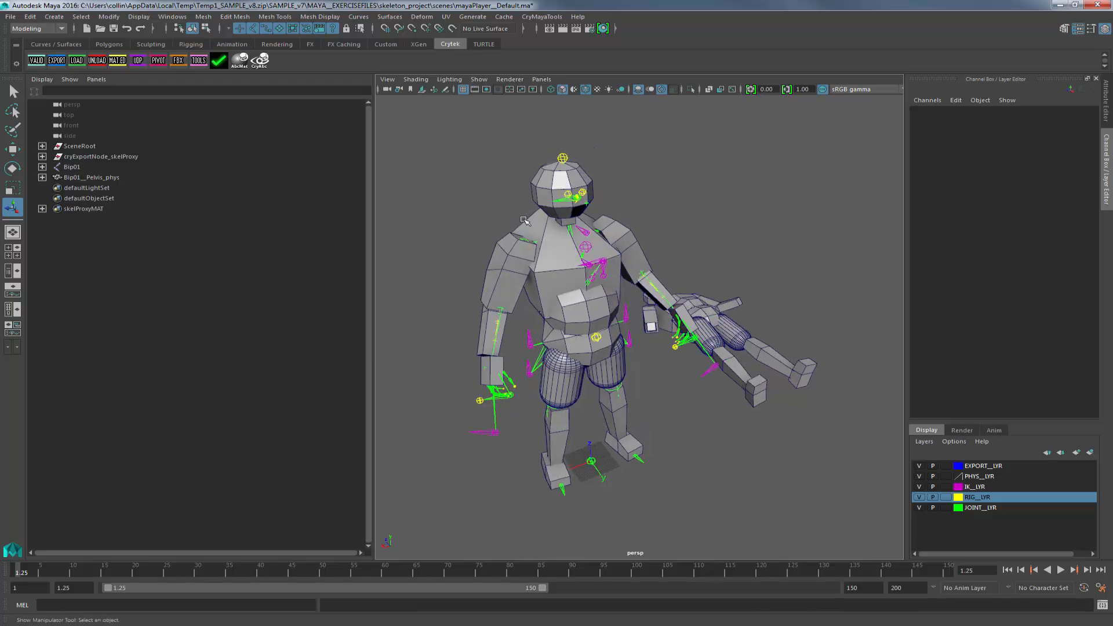
{"action": "left_click_drag", "start_coordinate": [666, 424], "coordinate": [669, 420], "text": "alt"}
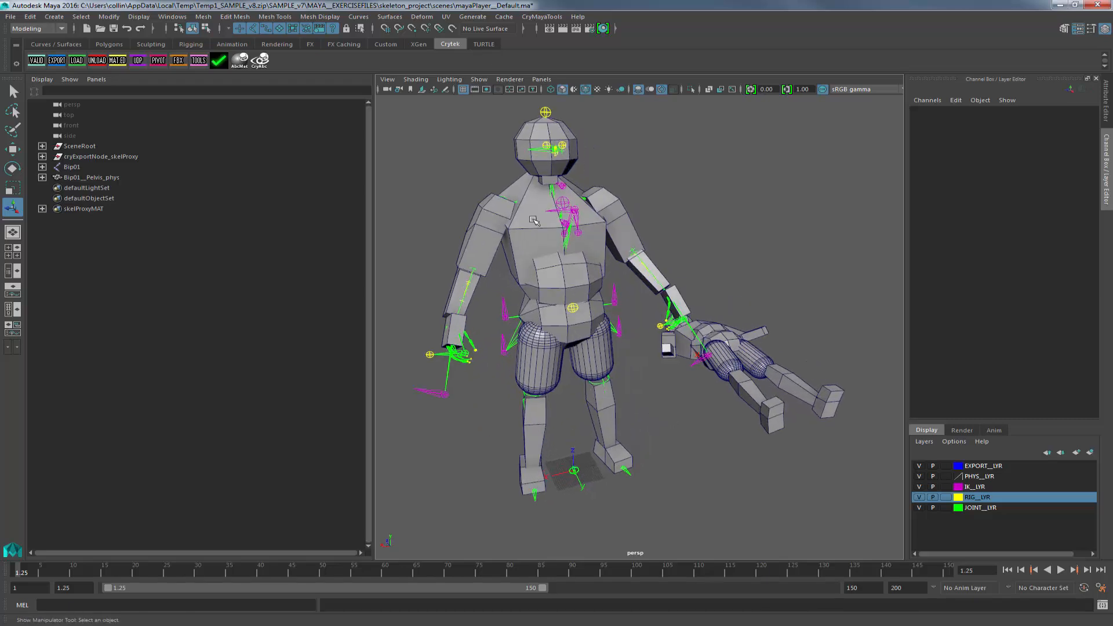
{"action": "left_click", "coordinate": [387, 79]}
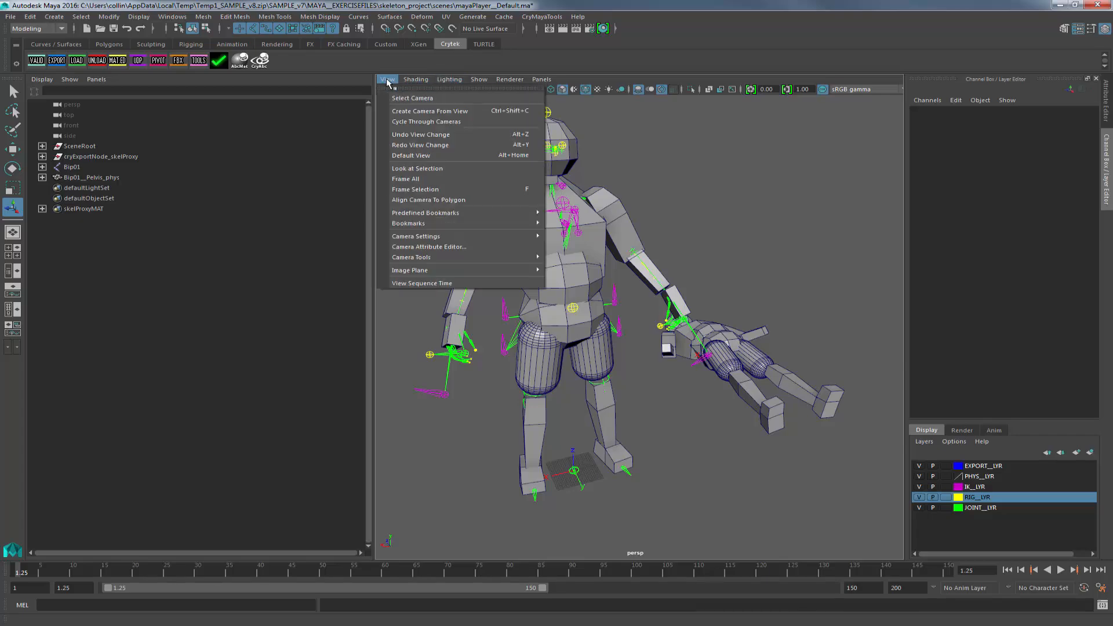
{"action": "mouse_move", "coordinate": [409, 81]}
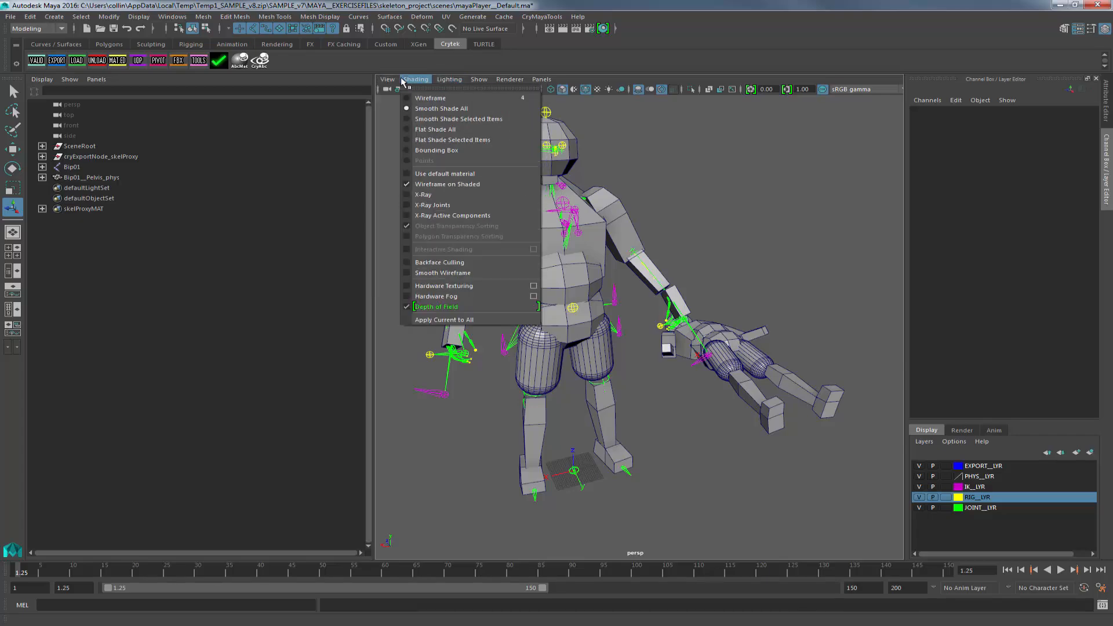
{"action": "left_click", "coordinate": [456, 205]}
{"action": "left_click_drag", "start_coordinate": [666, 348], "coordinate": [661, 347], "text": "alt"}
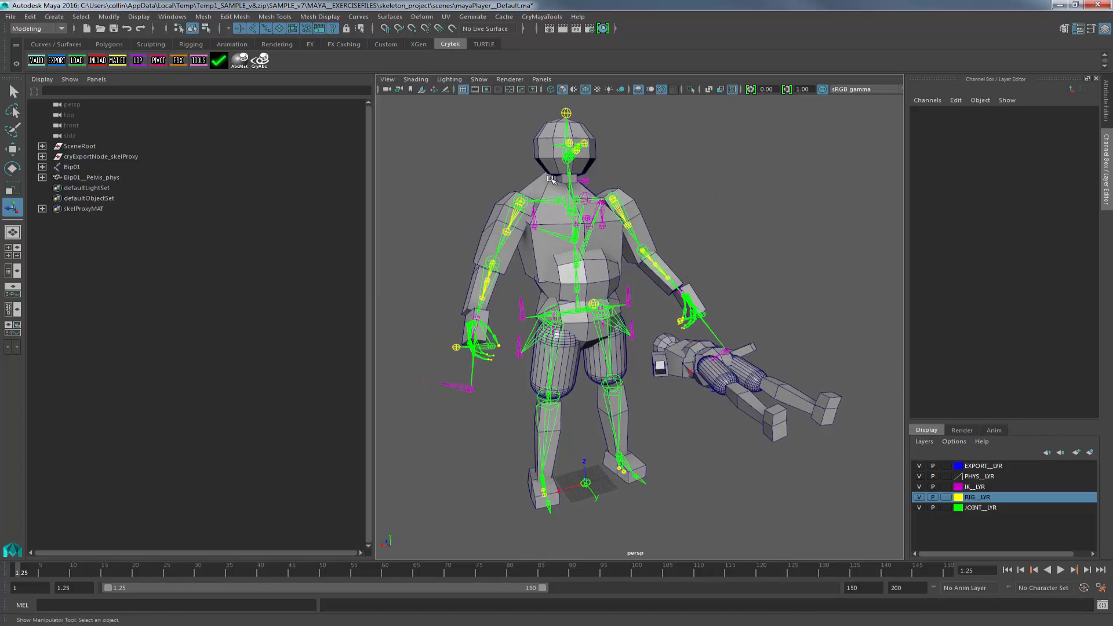
Try rotating the right thigh joint with the Rotate tool, then undo the rotation.
{"action": "scroll", "coordinate": [563, 352], "scroll_direction": "up", "scroll_amount": 5}
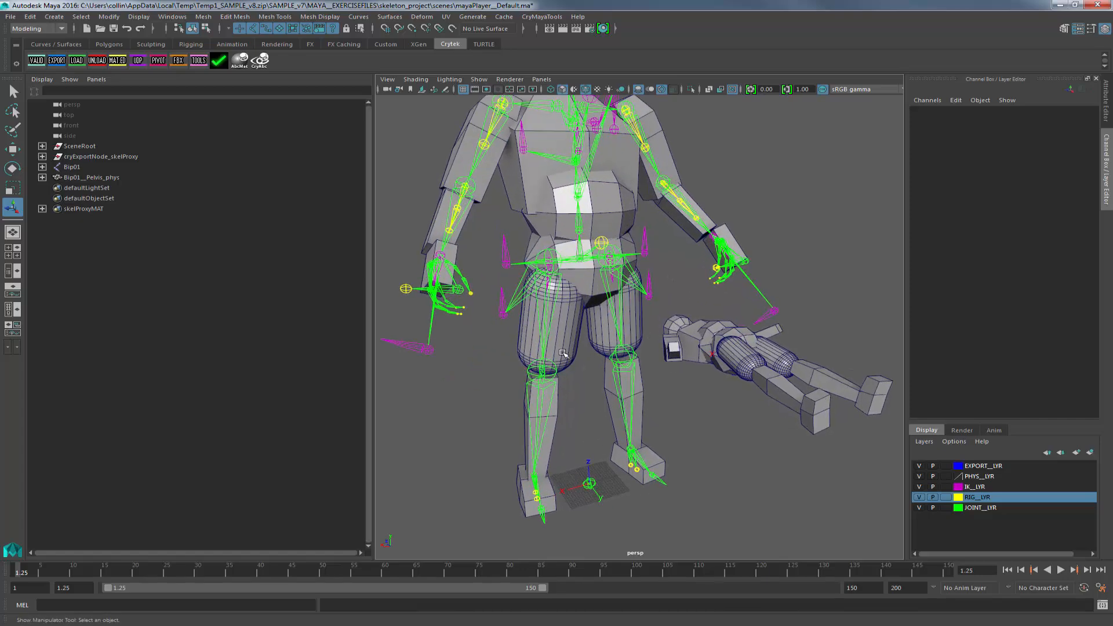
{"action": "left_click", "coordinate": [546, 317]}
{"action": "key", "text": "e"}
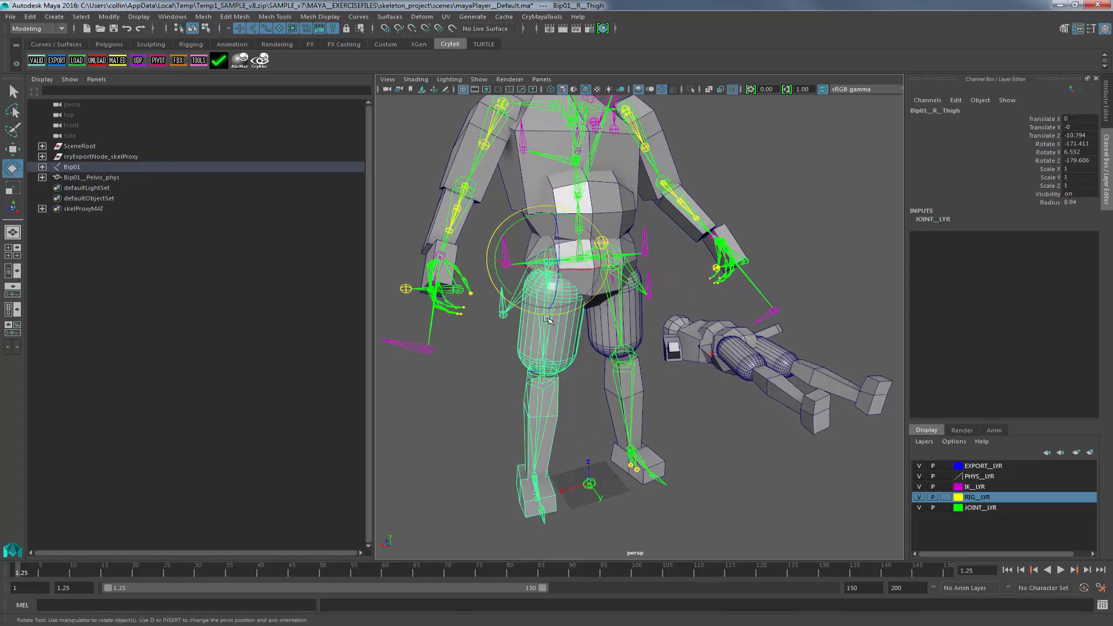
{"action": "left_click_drag", "start_coordinate": [559, 270], "coordinate": [565, 241]}
{"action": "key", "text": "ctrl+z"}
{"action": "key", "text": "ctrl+z"}
{"action": "key", "text": "ctrl+z"}
{"action": "key", "text": "ctrl+z"}
{"action": "key", "text": "ctrl+z"}
{"action": "key", "text": "ctrl+z"}
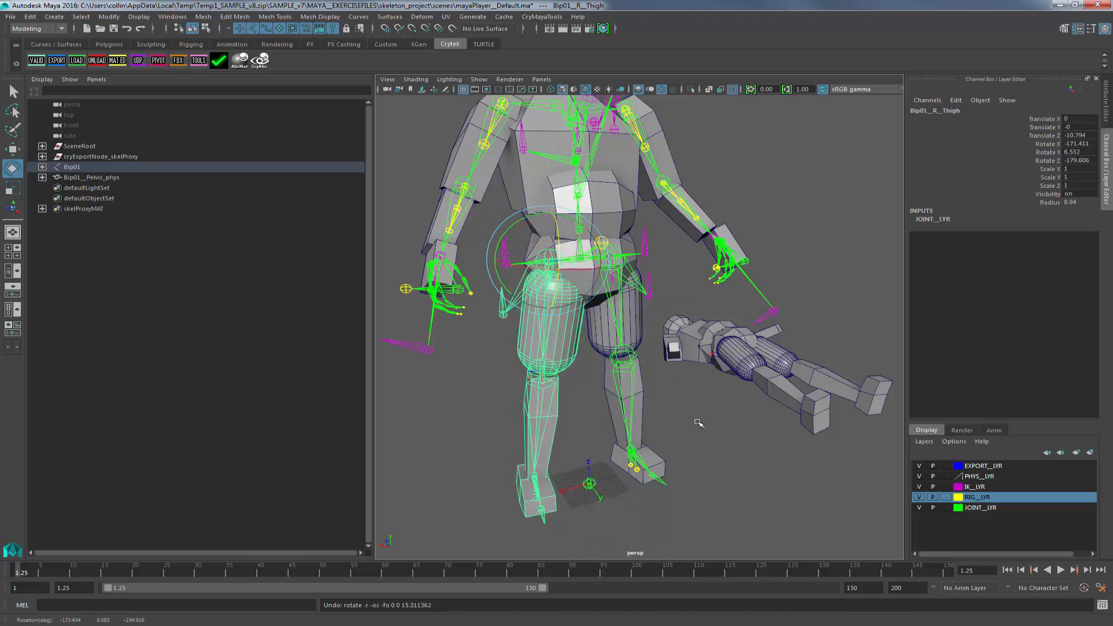
Locate the right thigh joint and its Bip01__R__Thigh_phys proxy in the expanded Bip01 hierarchy.
{"action": "left_click", "coordinate": [585, 329]}
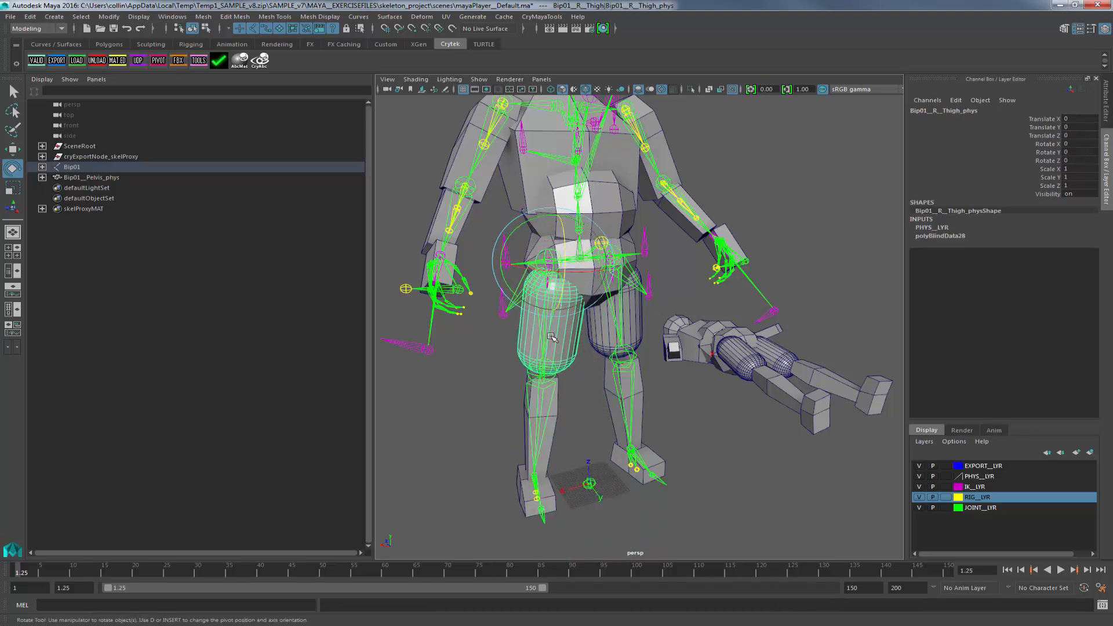
{"action": "left_click", "coordinate": [41, 168], "text": "shift"}
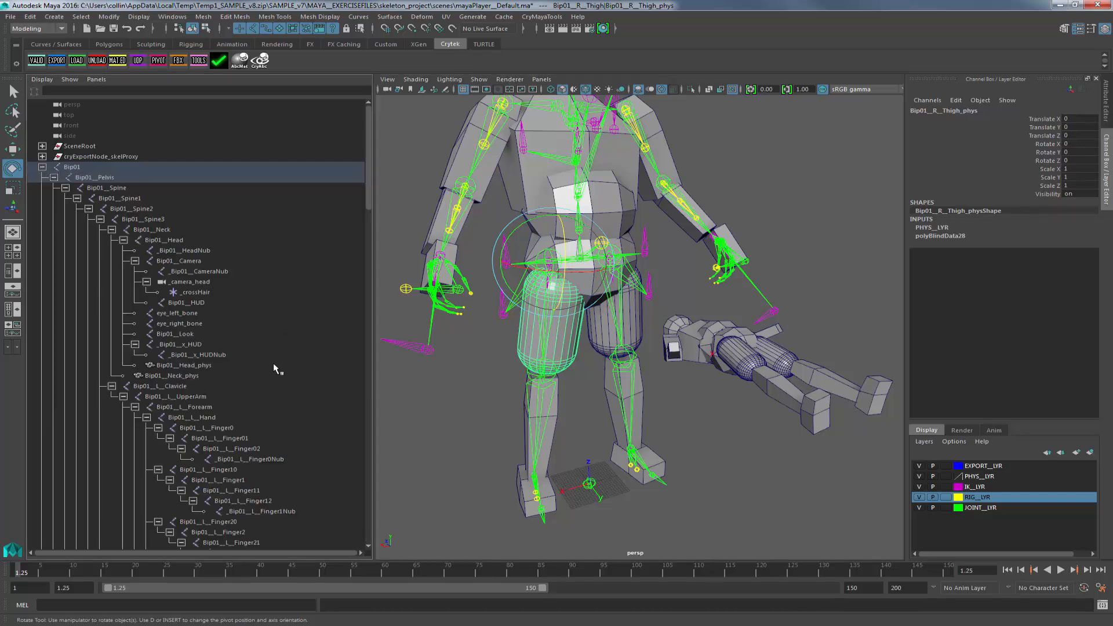
{"action": "scroll", "coordinate": [273, 363], "scroll_direction": "down", "scroll_amount": 20}
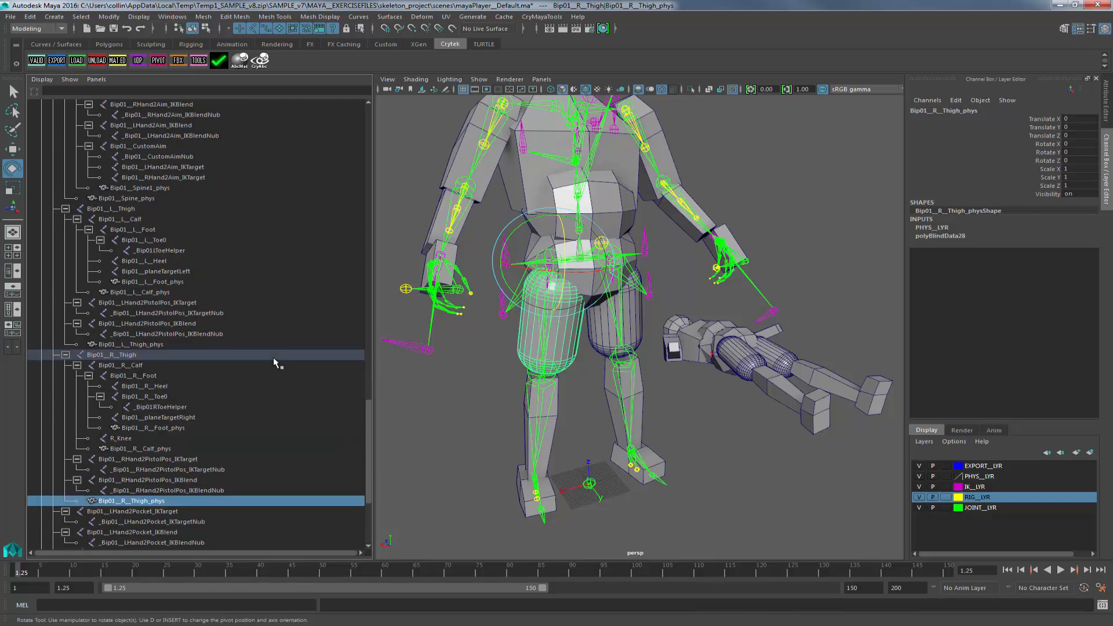
{"action": "scroll", "coordinate": [273, 363], "scroll_direction": "down", "scroll_amount": 3}
{"action": "left_click", "coordinate": [100, 276]}
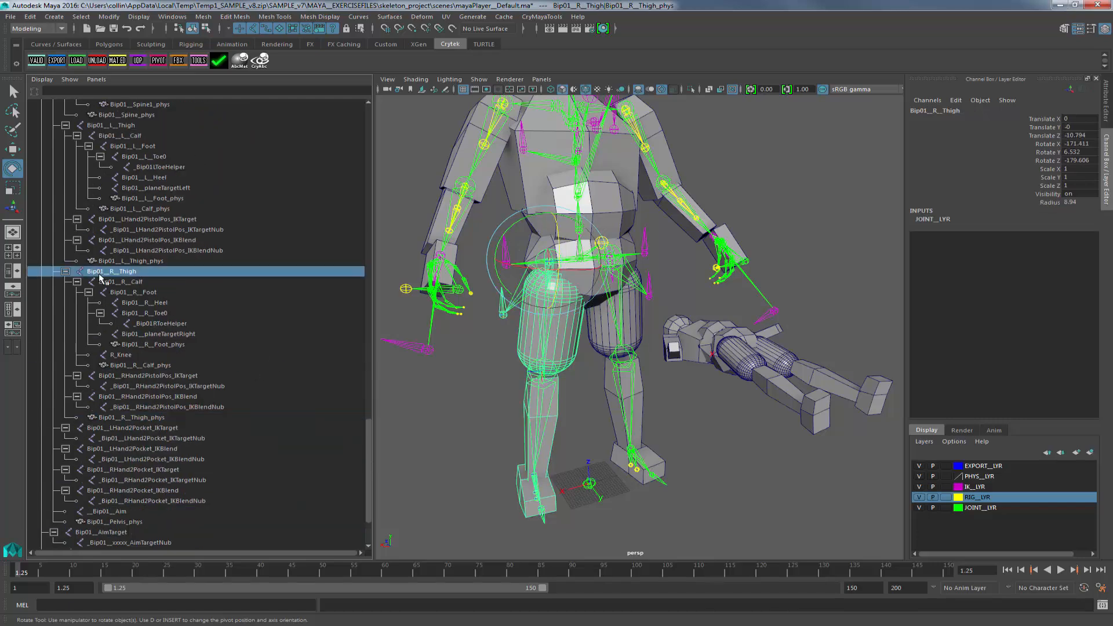
{"action": "left_click", "coordinate": [124, 418]}
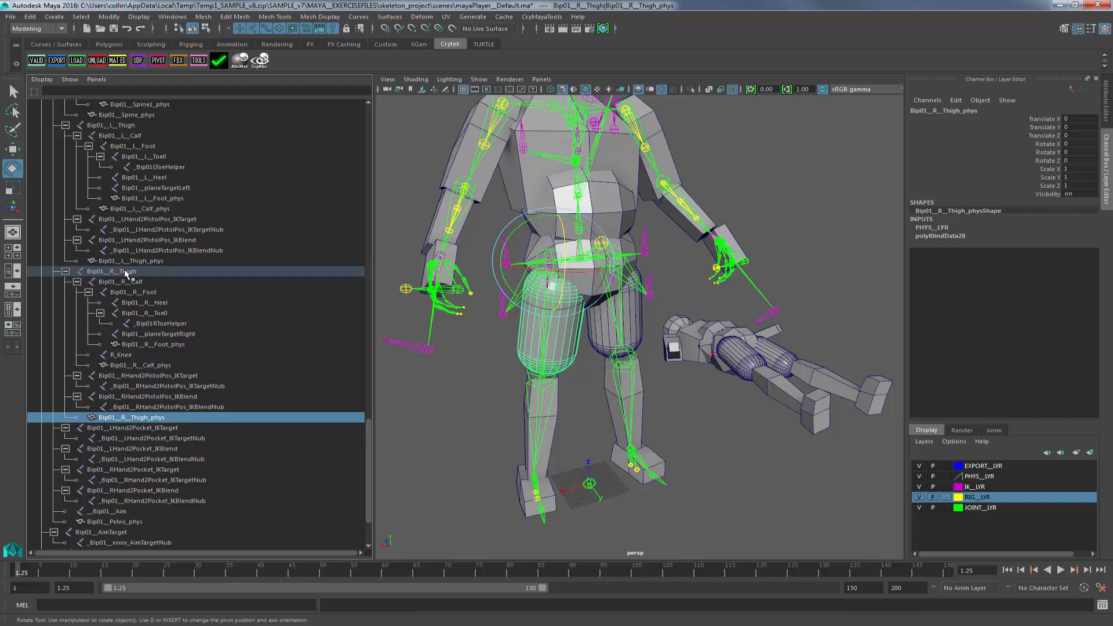
Select Bip01__R__Thigh and examine its joint settings and extra rotation-limit attributes in the Attribute Editor.
{"action": "right_click_drag", "start_coordinate": [586, 342], "coordinate": [575, 342], "text": "alt"}
{"action": "middle_click_drag", "start_coordinate": [575, 343], "coordinate": [580, 373], "text": "alt"}
{"action": "left_click", "coordinate": [143, 416]}
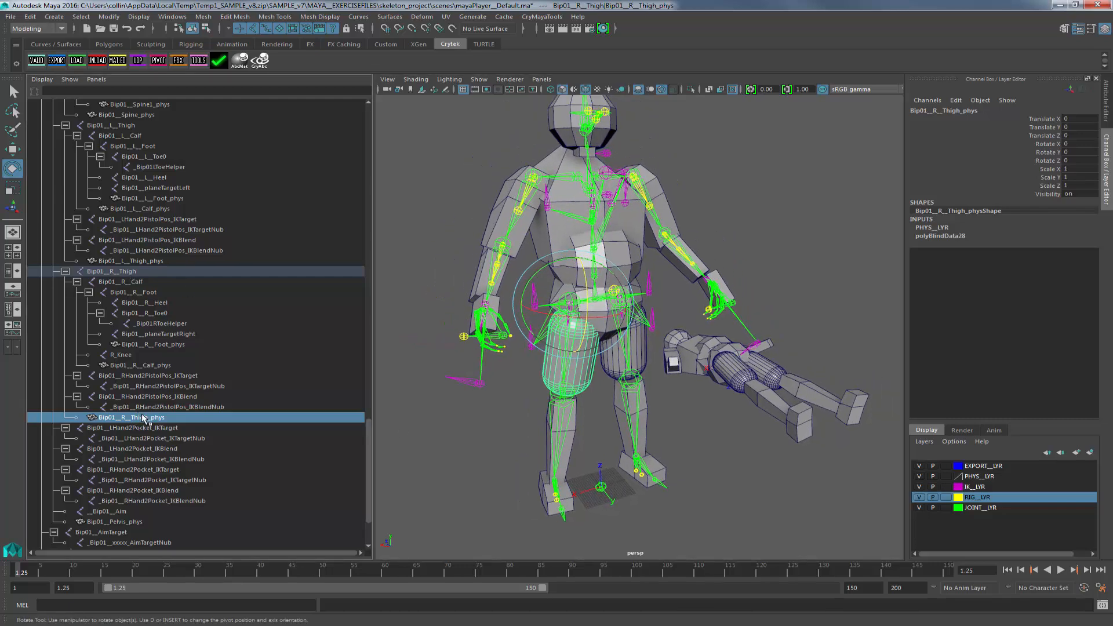
{"action": "left_click", "coordinate": [168, 272]}
{"action": "left_click", "coordinate": [1106, 116]}
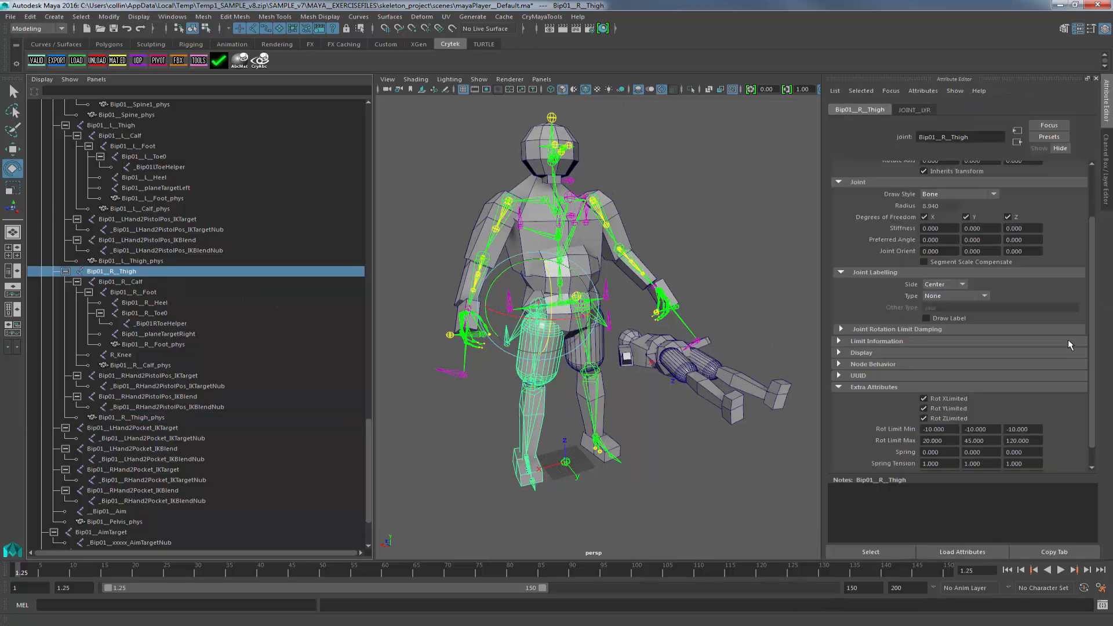
{"action": "scroll", "coordinate": [994, 349], "scroll_direction": "down", "scroll_amount": 1}
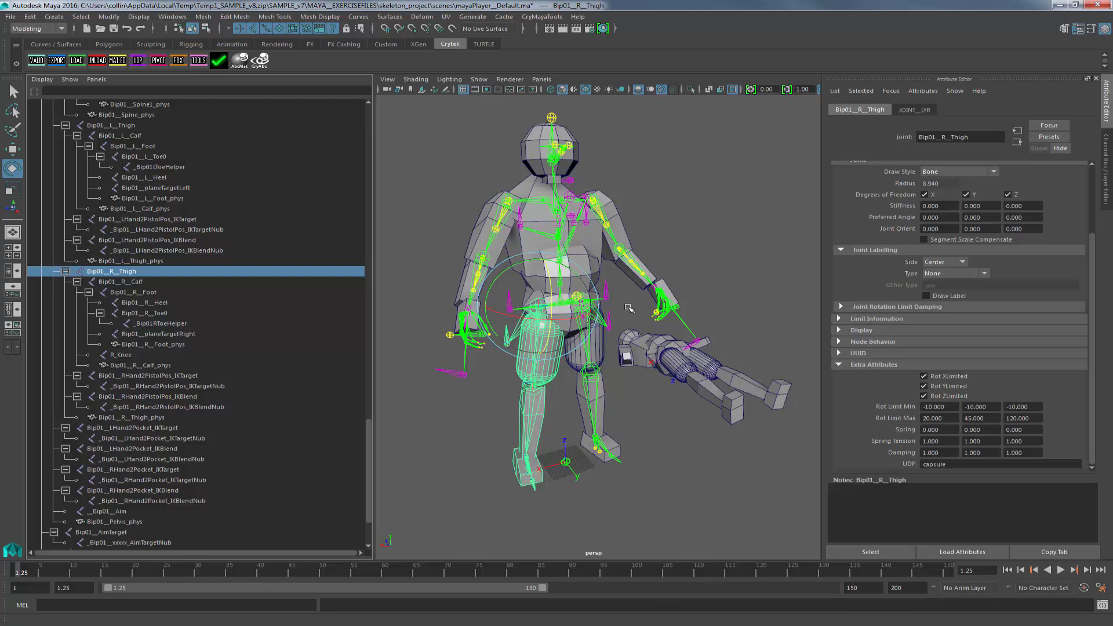
Open the Crytek Export dialog to review its export options, then close it.
{"action": "left_click_drag", "start_coordinate": [629, 308], "coordinate": [574, 247], "text": "alt"}
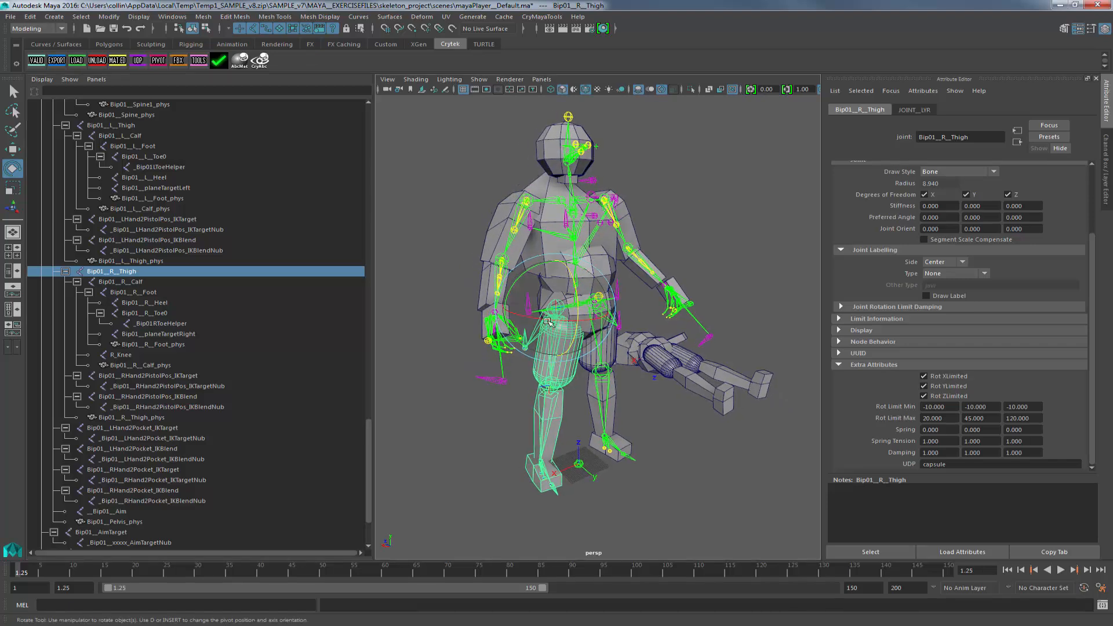
{"action": "right_click_drag", "start_coordinate": [604, 420], "coordinate": [704, 432], "text": "alt"}
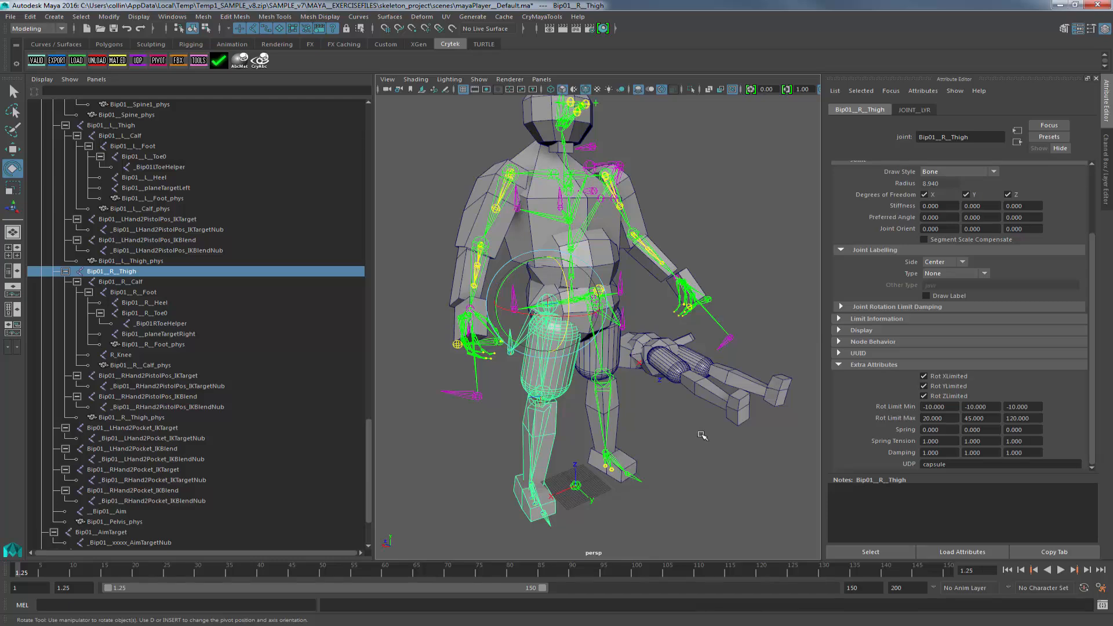
{"action": "left_click", "coordinate": [56, 60]}
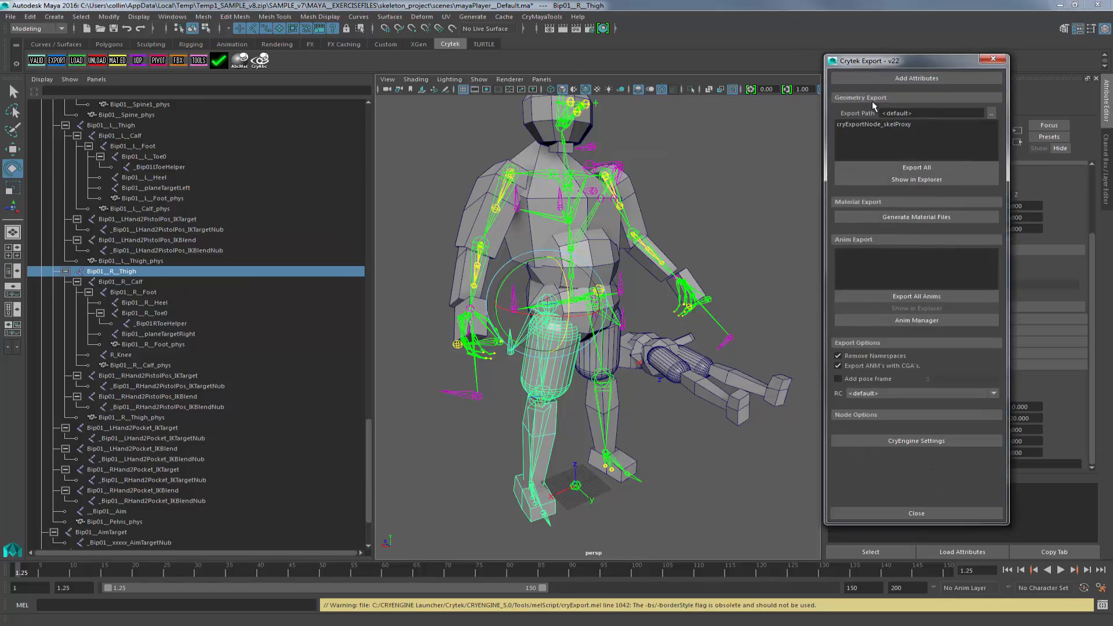
{"action": "left_click", "coordinate": [994, 60]}
Examine the lying ragdoll proxy, selecting its spine physics parent frame.
{"action": "left_click", "coordinate": [723, 236]}
{"action": "left_click_drag", "start_coordinate": [772, 305], "coordinate": [648, 309], "text": "alt"}
{"action": "right_click_drag", "start_coordinate": [651, 312], "coordinate": [736, 316], "text": "alt"}
{"action": "left_click_drag", "start_coordinate": [736, 316], "coordinate": [658, 361], "text": "alt"}
{"action": "middle_click_drag", "start_coordinate": [659, 360], "coordinate": [579, 311], "text": "alt"}
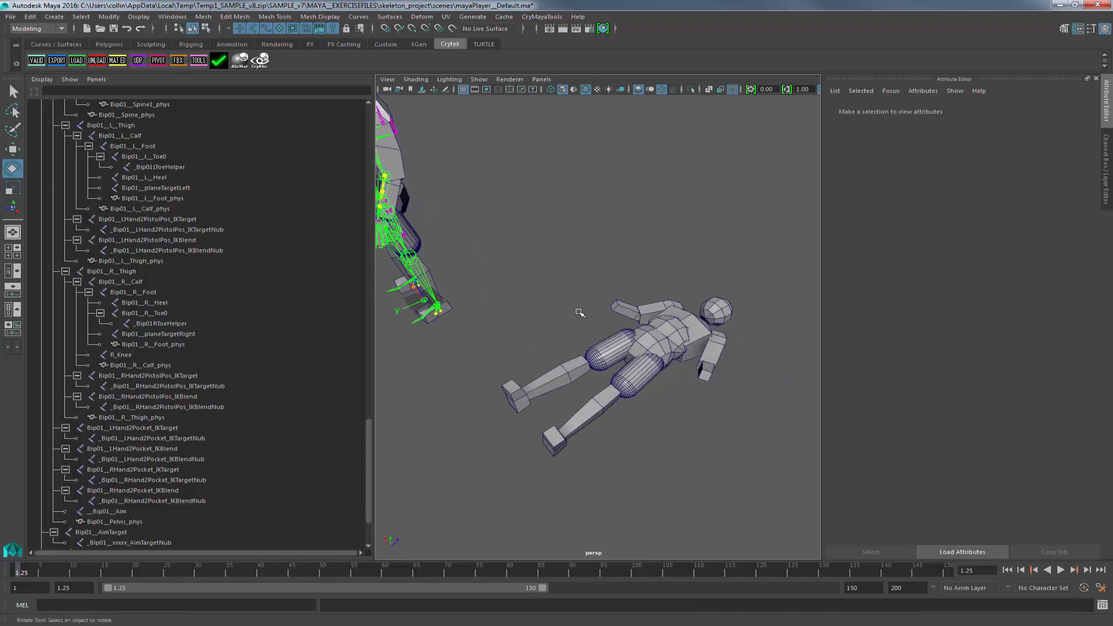
{"action": "right_click_drag", "start_coordinate": [579, 311], "coordinate": [698, 331], "text": "alt"}
{"action": "left_click", "coordinate": [698, 330]}
{"action": "left_click_drag", "start_coordinate": [758, 419], "coordinate": [719, 292], "text": "alt"}
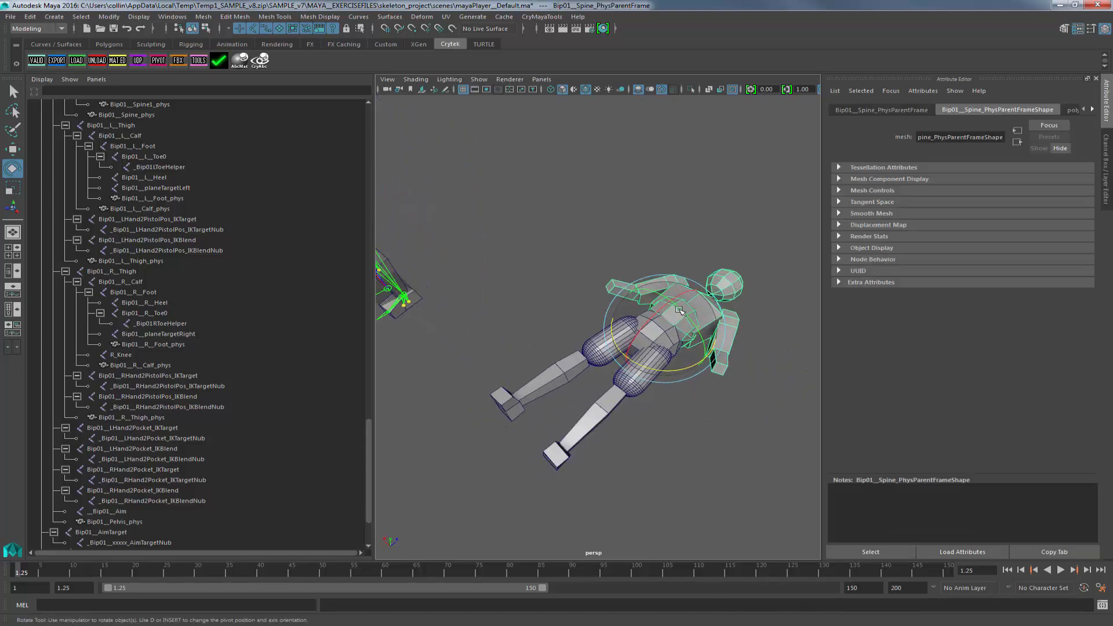
{"action": "right_click_drag", "start_coordinate": [738, 378], "coordinate": [798, 278], "text": "alt"}
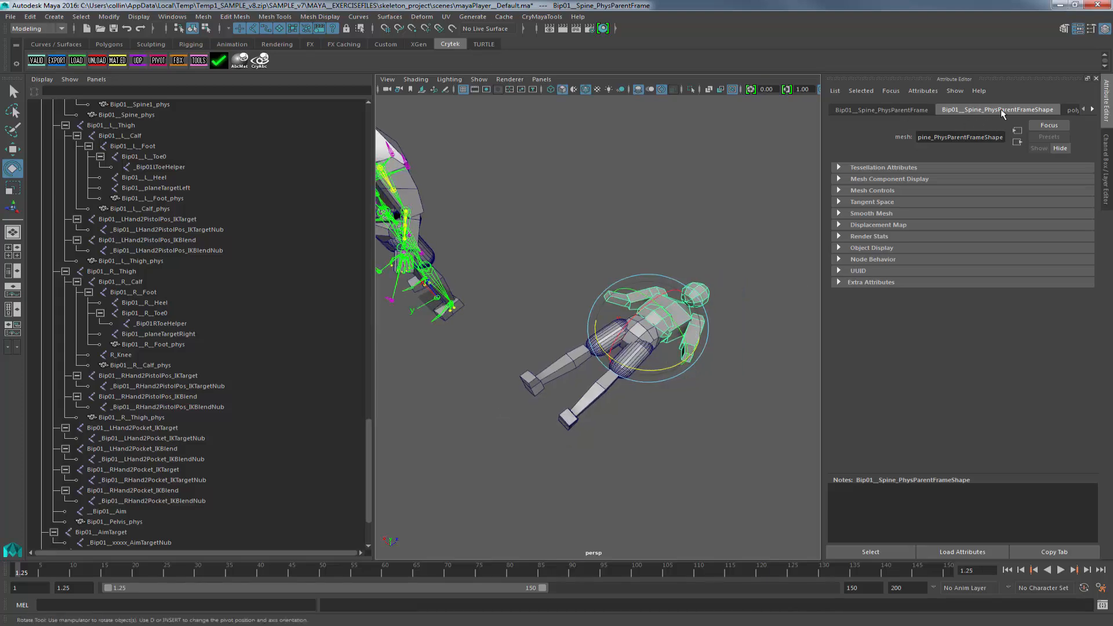
Select the Bip01__Pelvis_phys ragdoll root in the outliner and switch to the Move tool.
{"action": "left_click", "coordinate": [319, 281]}
{"action": "scroll", "coordinate": [276, 270], "scroll_direction": "up", "scroll_amount": 15}
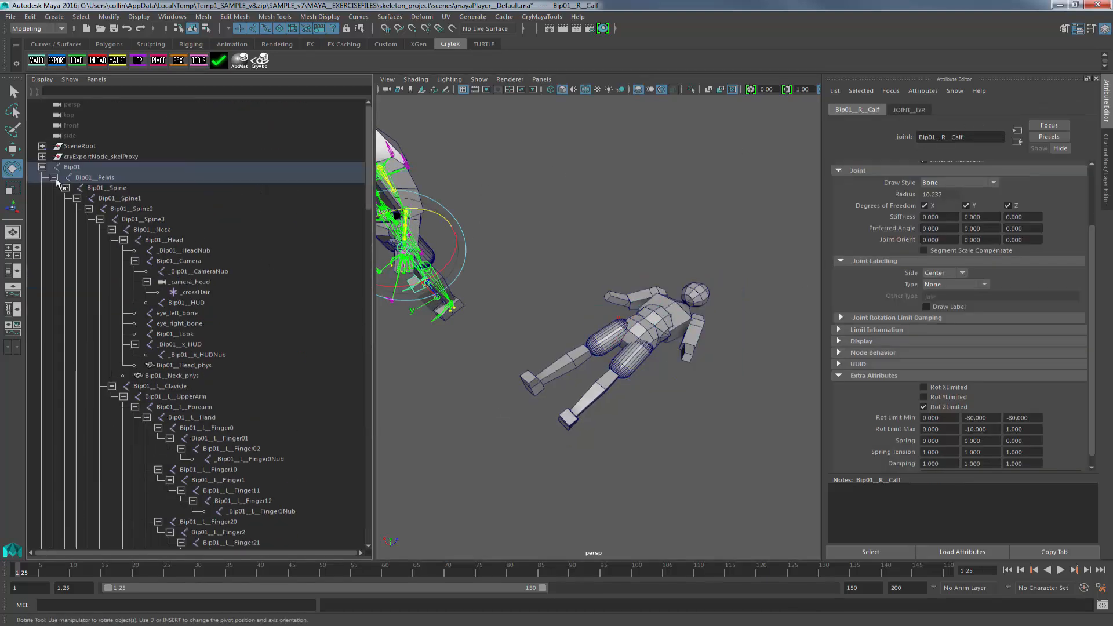
{"action": "left_click", "coordinate": [42, 167]}
{"action": "left_click", "coordinate": [114, 178]}
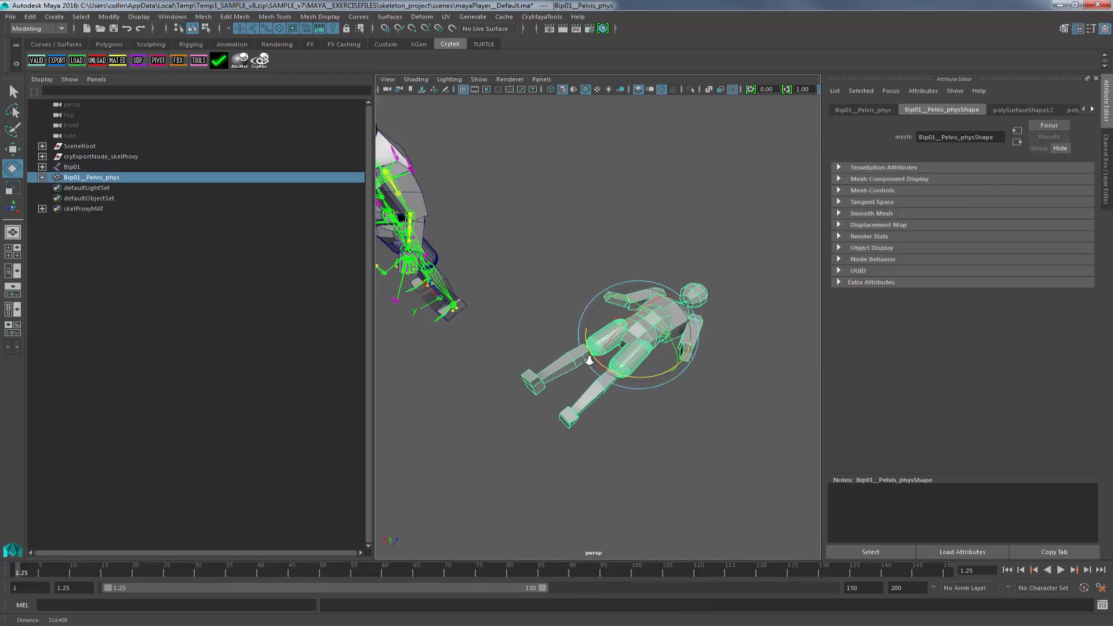
{"action": "left_click_drag", "start_coordinate": [649, 325], "coordinate": [620, 421]}
{"action": "key", "text": "w"}
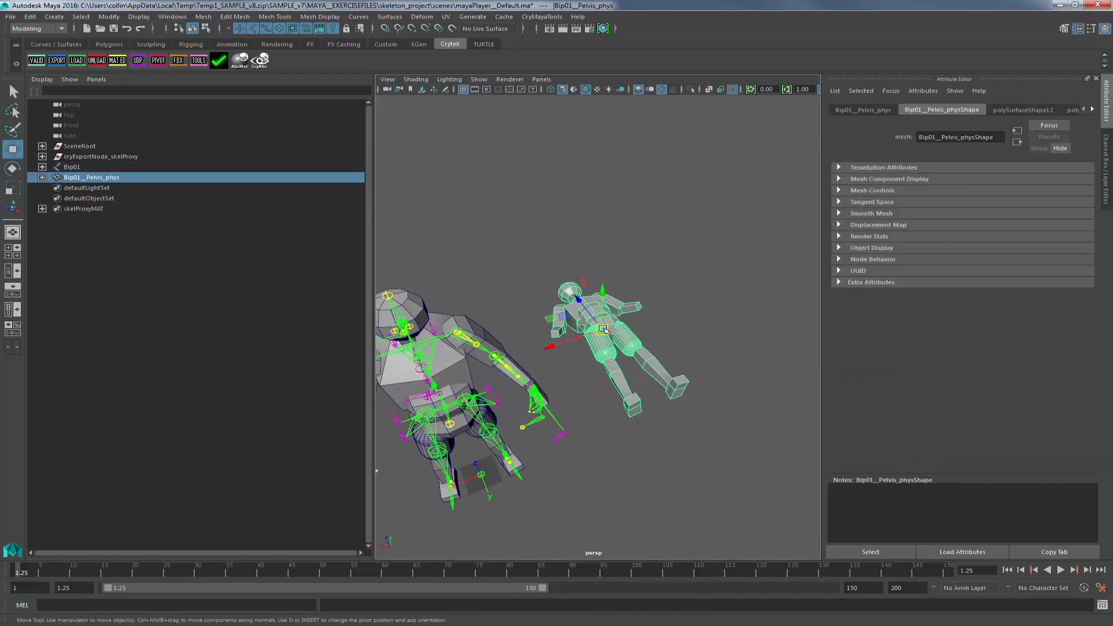
Expand the Bip01__Pelvis_phys hierarchy and compare it with the Bip01 joint hierarchy.
{"action": "left_click", "coordinate": [42, 177], "text": "shift"}
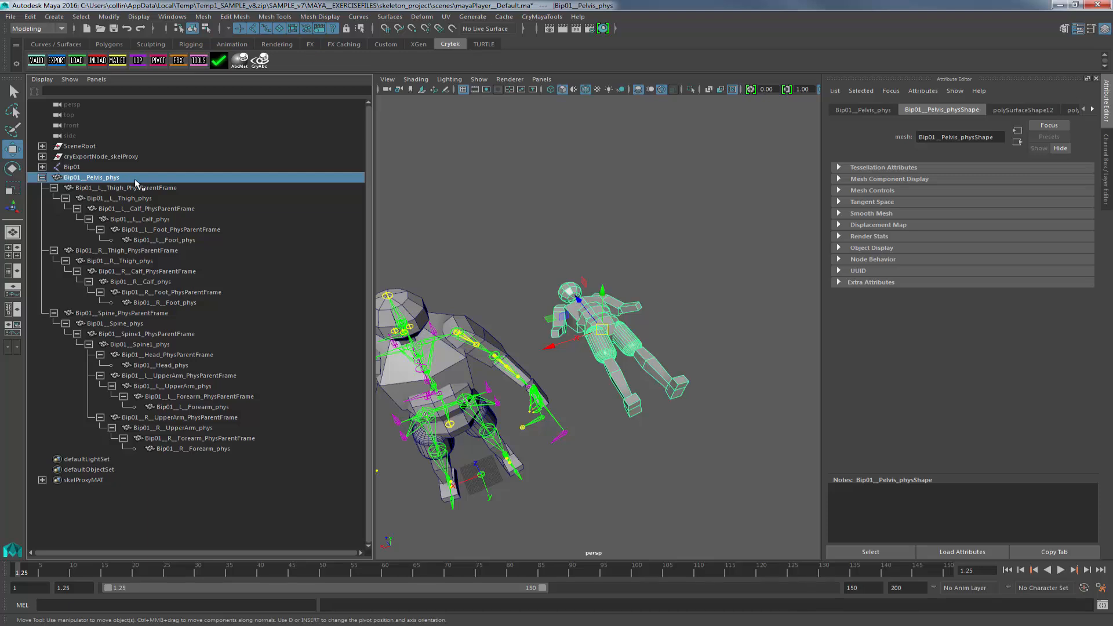
{"action": "left_click", "coordinate": [42, 167], "text": "shift"}
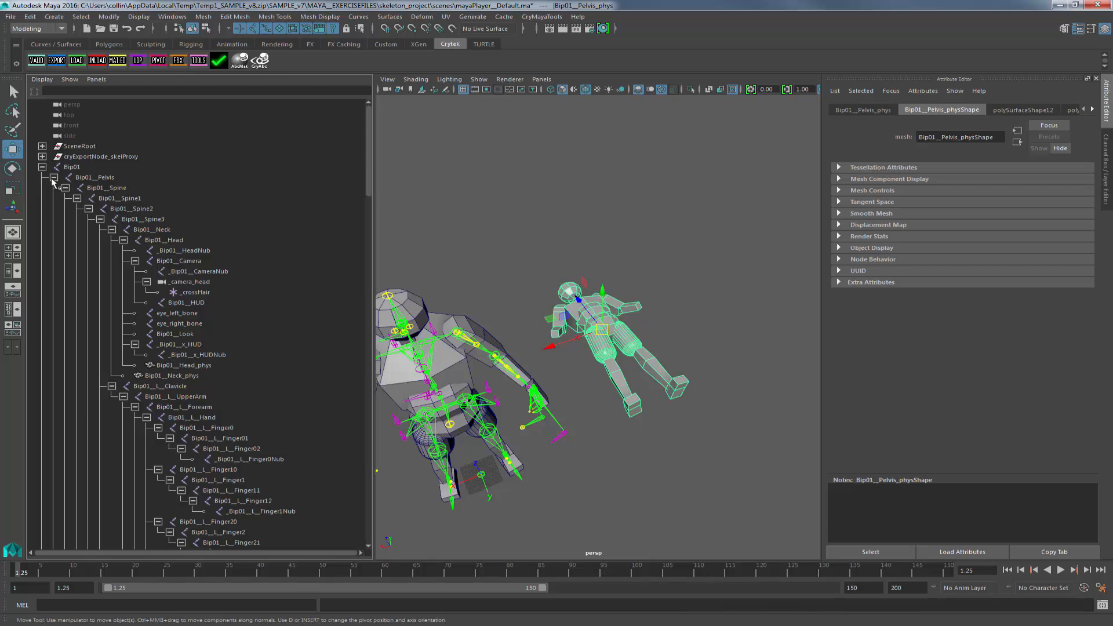
{"action": "left_click", "coordinate": [53, 178]}
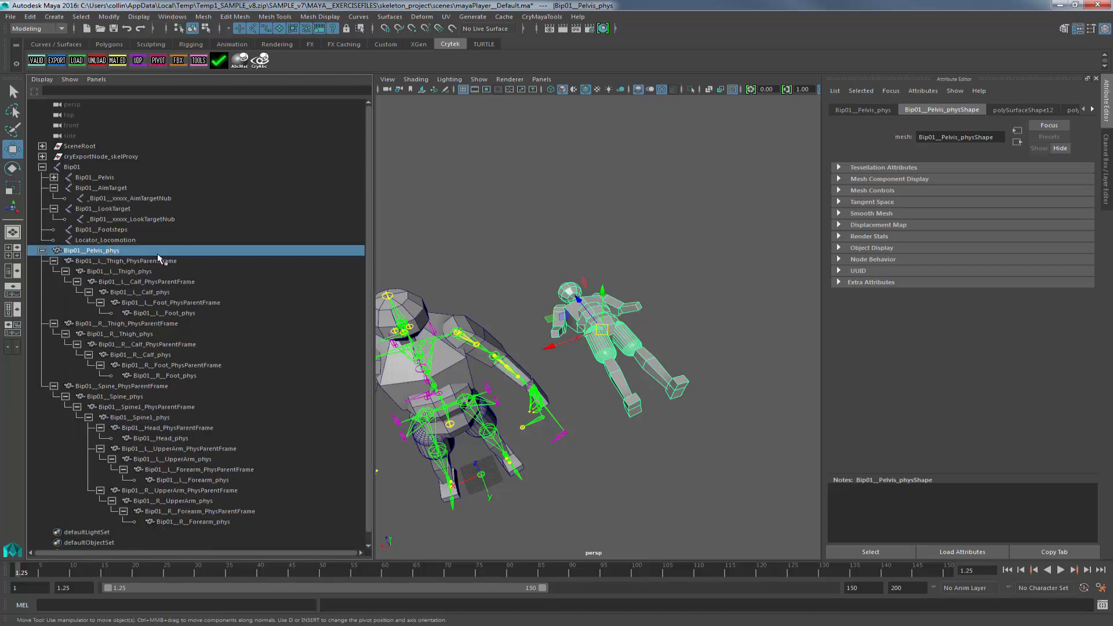
{"action": "left_click_drag", "start_coordinate": [509, 305], "coordinate": [525, 278], "text": "alt"}
{"action": "middle_click_drag", "start_coordinate": [525, 278], "coordinate": [673, 200], "text": "alt"}
{"action": "right_click_drag", "start_coordinate": [672, 200], "coordinate": [682, 272], "text": "alt"}
{"action": "middle_click_drag", "start_coordinate": [680, 199], "coordinate": [585, 225], "text": "alt"}
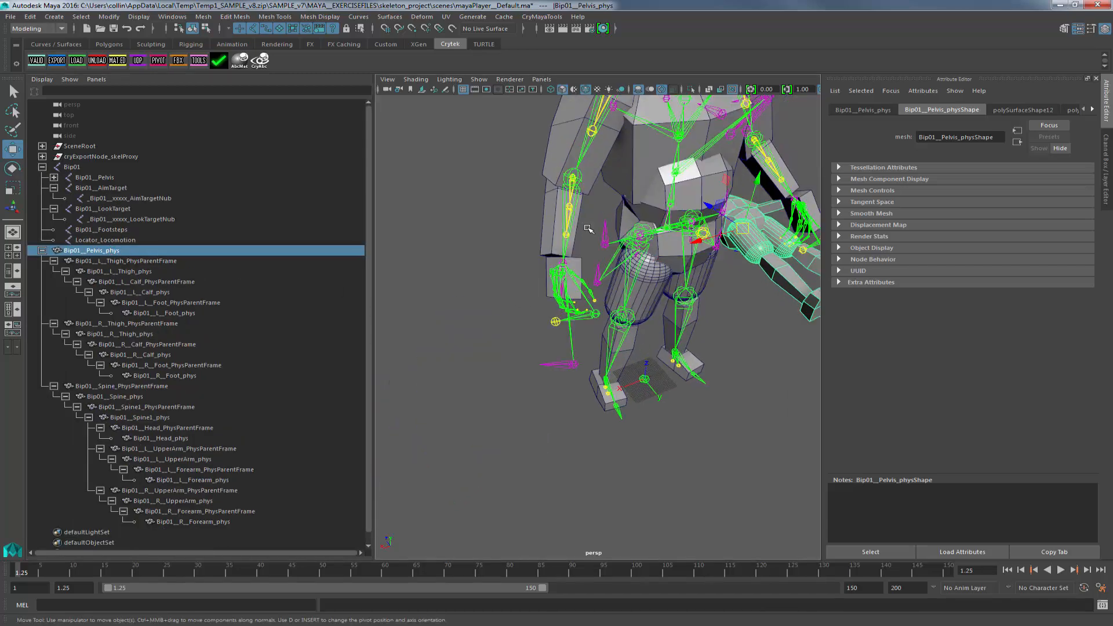
Expand the Bip01 joint hierarchy branches and select the Bip01__Pelvis_phys node under Bip01__Pelvis.
{"action": "left_click", "coordinate": [54, 177]}
{"action": "left_click", "coordinate": [66, 188]}
{"action": "left_click", "coordinate": [66, 198]}
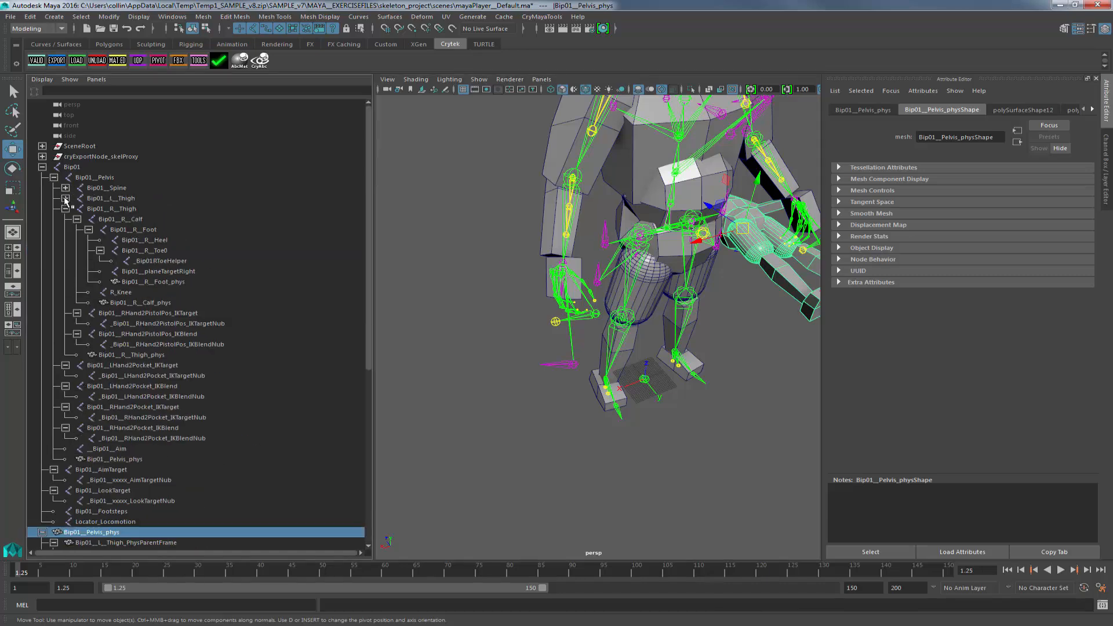
{"action": "left_click", "coordinate": [66, 209]}
{"action": "left_click", "coordinate": [65, 219]}
{"action": "left_click", "coordinate": [65, 230]}
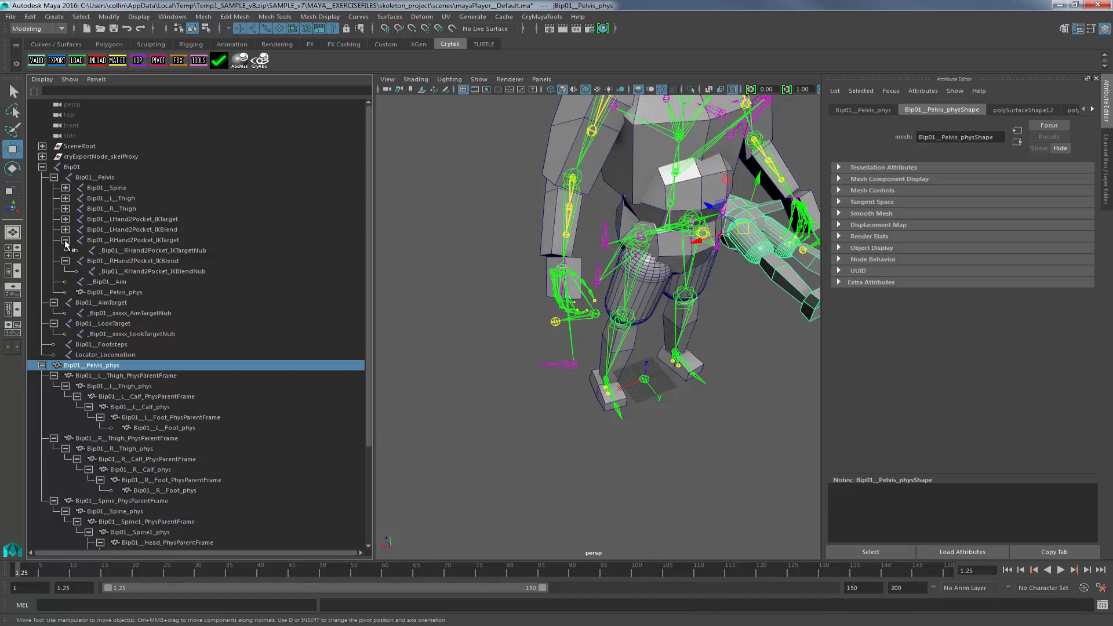
{"action": "left_click", "coordinate": [66, 240]}
{"action": "left_click", "coordinate": [65, 251]}
{"action": "left_click", "coordinate": [103, 271]}
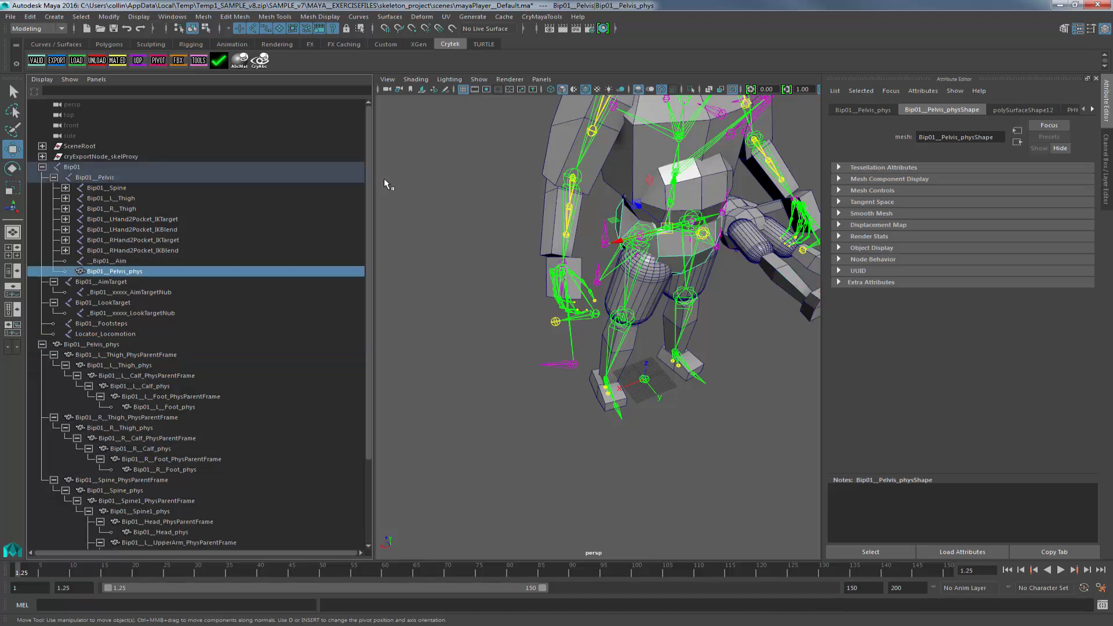
Select and frame the Bip01__Pelvis_phys ragdoll root, then inspect its thigh, foot, head and forearm physics proxies.
{"action": "left_click", "coordinate": [110, 346]}
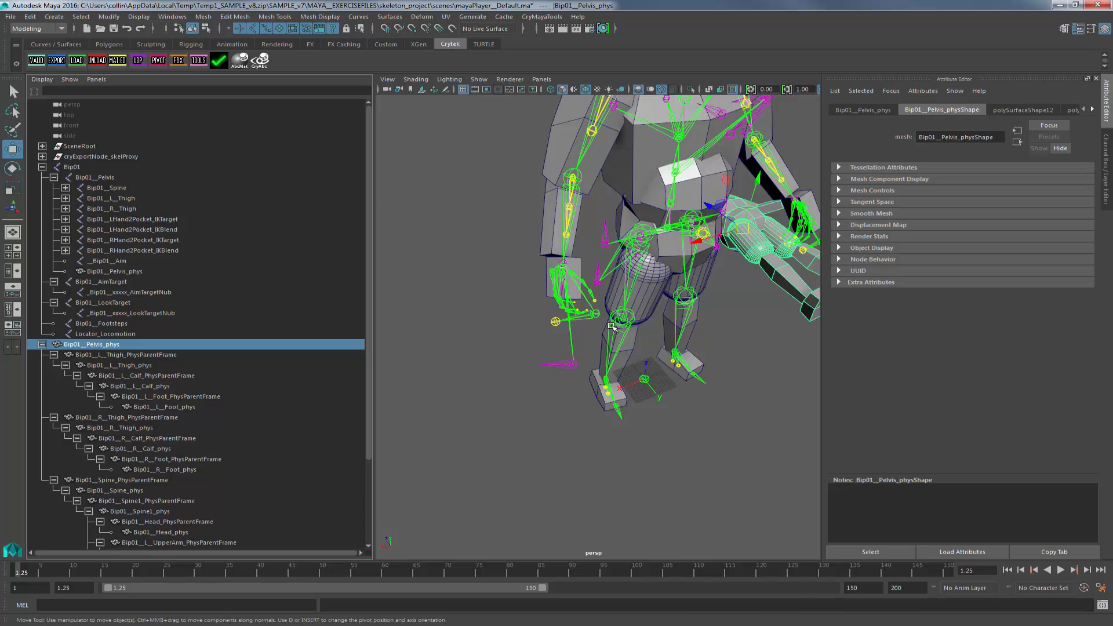
{"action": "key", "text": "f"}
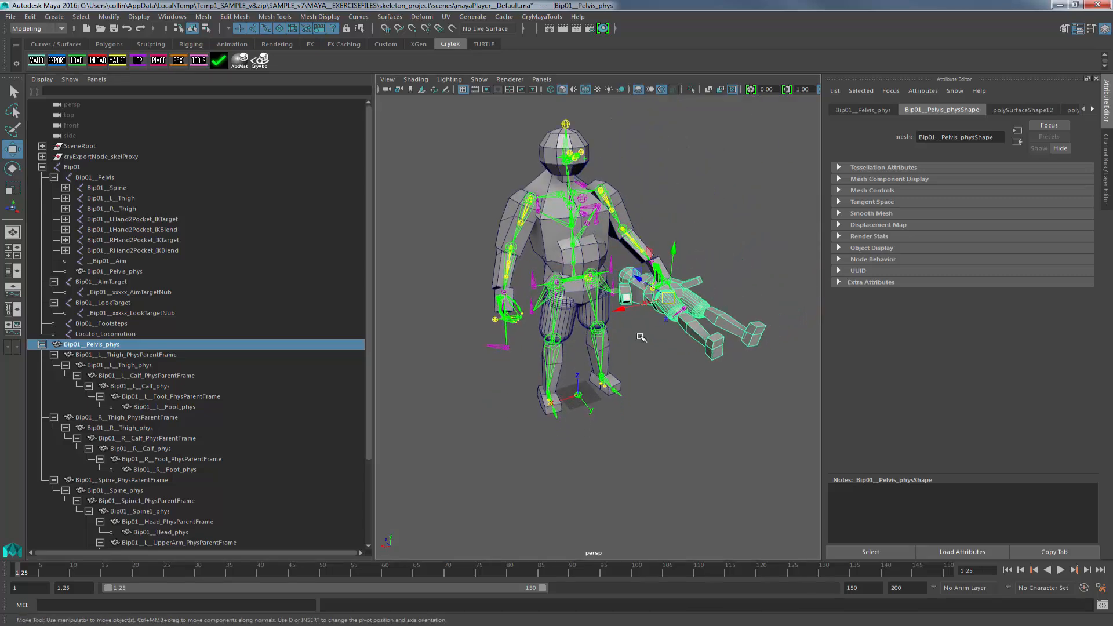
{"action": "left_click", "coordinate": [160, 355]}
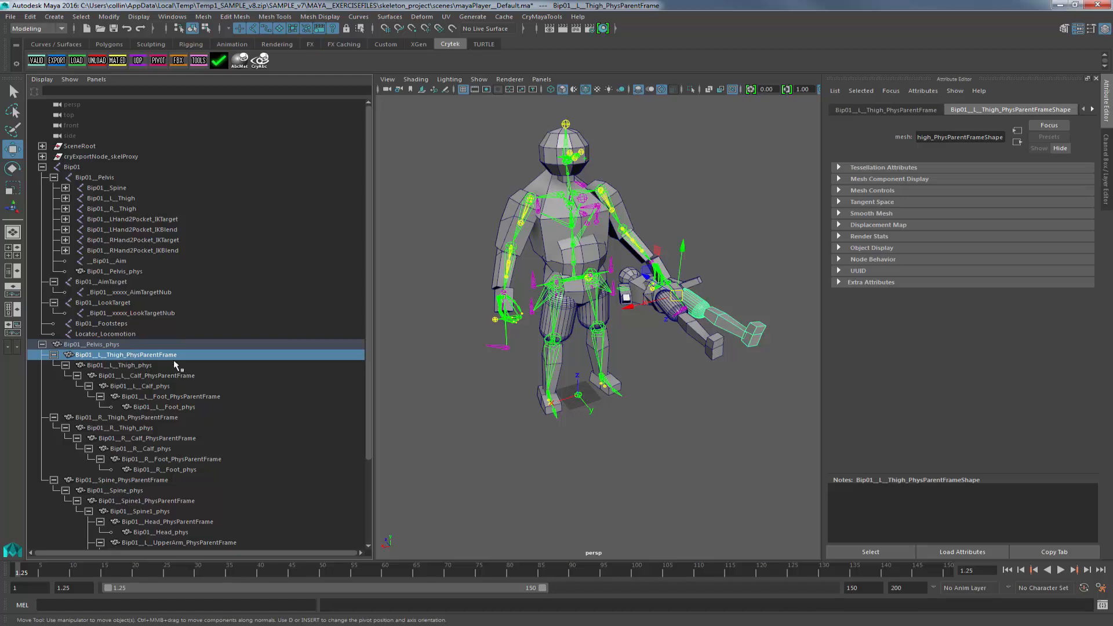
{"action": "left_click", "coordinate": [138, 366]}
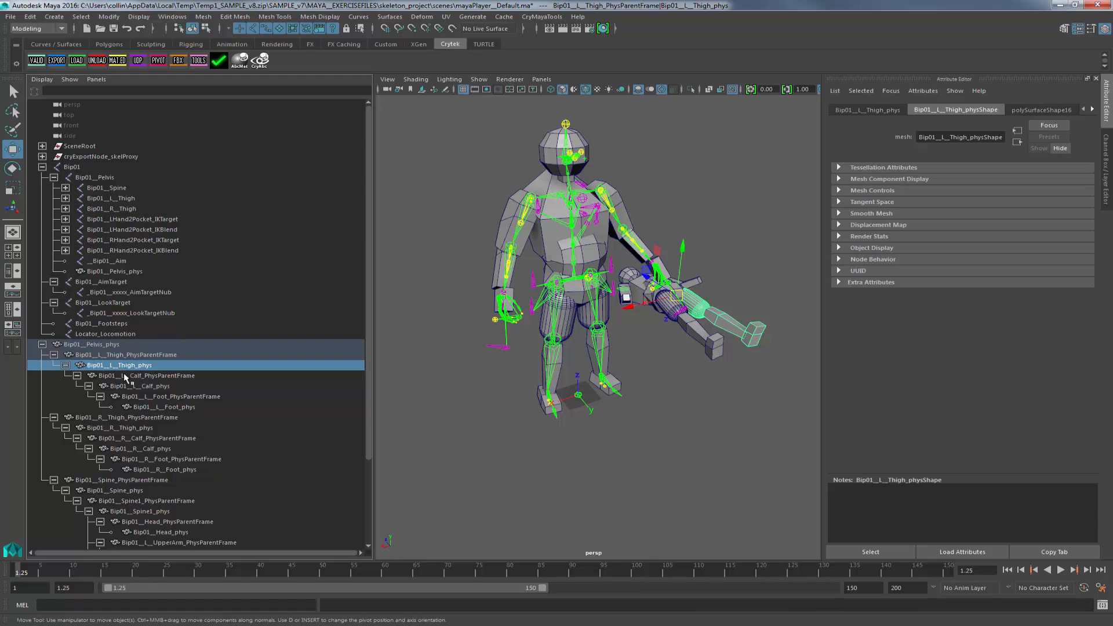
{"action": "left_click", "coordinate": [183, 406]}
{"action": "scroll", "coordinate": [211, 415], "scroll_direction": "down", "scroll_amount": 5}
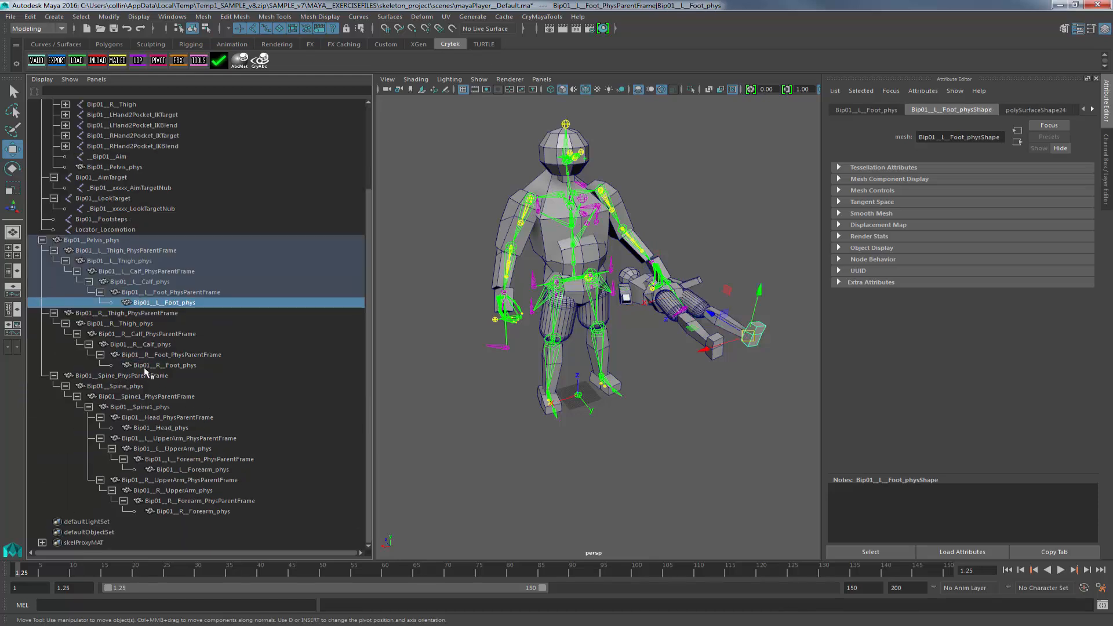
{"action": "left_click", "coordinate": [170, 429]}
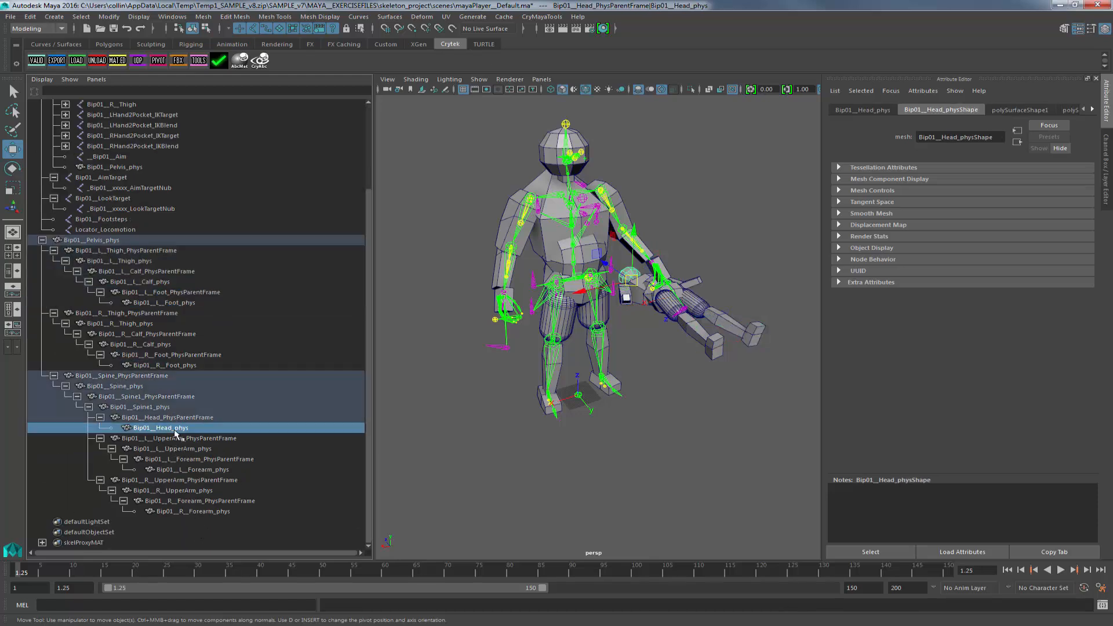
{"action": "left_click", "coordinate": [197, 470]}
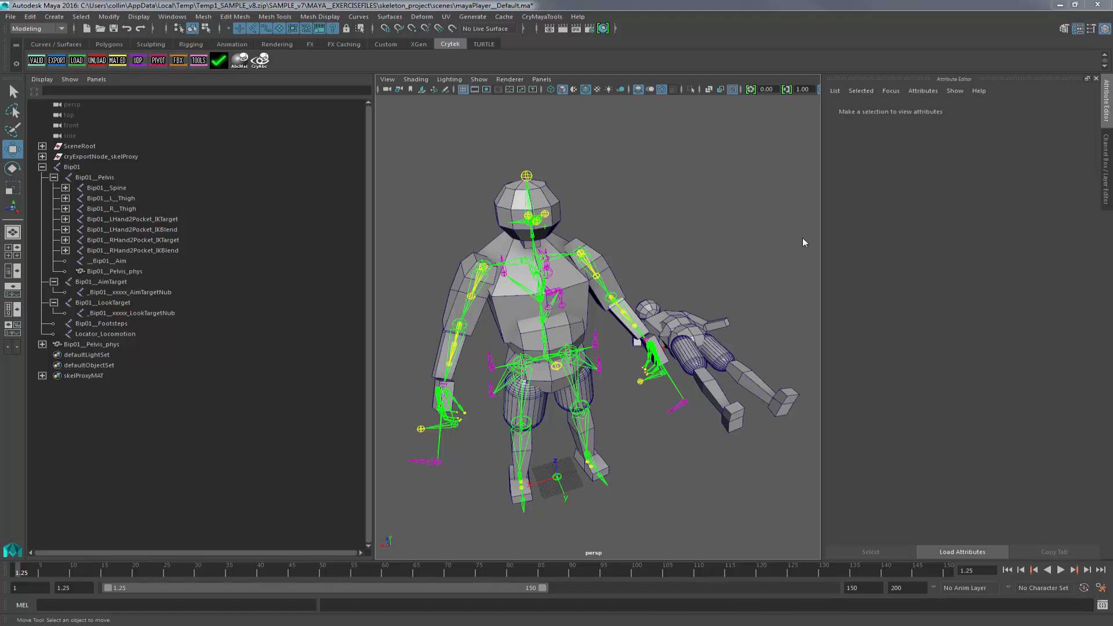
Select the right thigh physics proxy in the viewport and reveal Bip01__R_Thigh_phys in the outliner hierarchy.
{"action": "left_click_drag", "start_coordinate": [614, 395], "coordinate": [613, 353], "text": "alt"}
{"action": "right_click_drag", "start_coordinate": [613, 353], "coordinate": [668, 413], "text": "alt"}
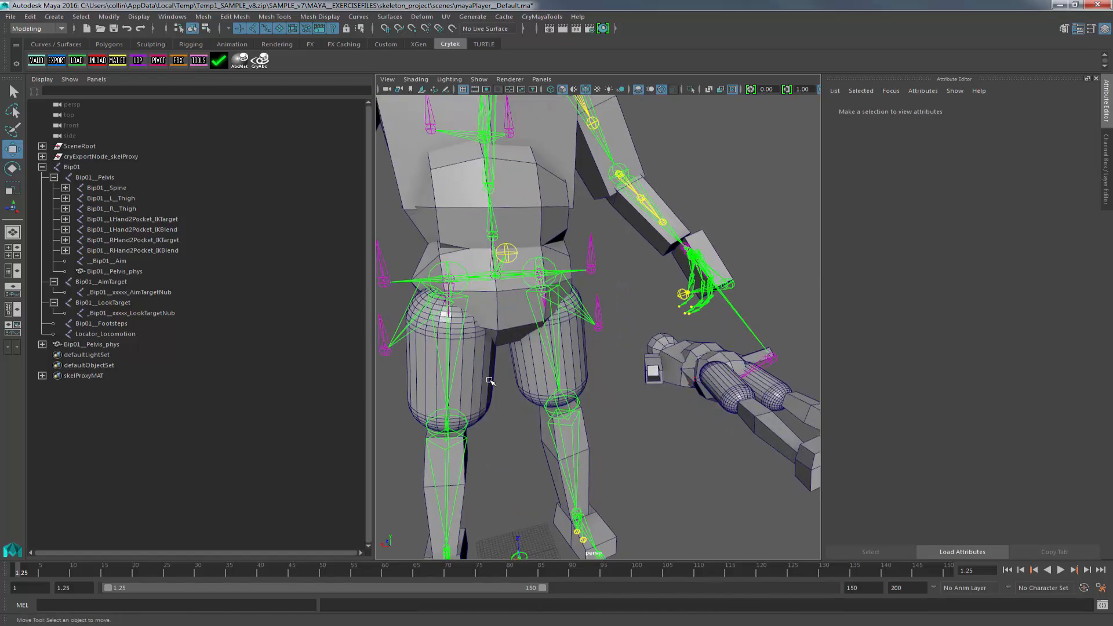
{"action": "left_click", "coordinate": [490, 381]}
{"action": "scroll", "coordinate": [558, 394], "scroll_direction": "down", "scroll_amount": 5}
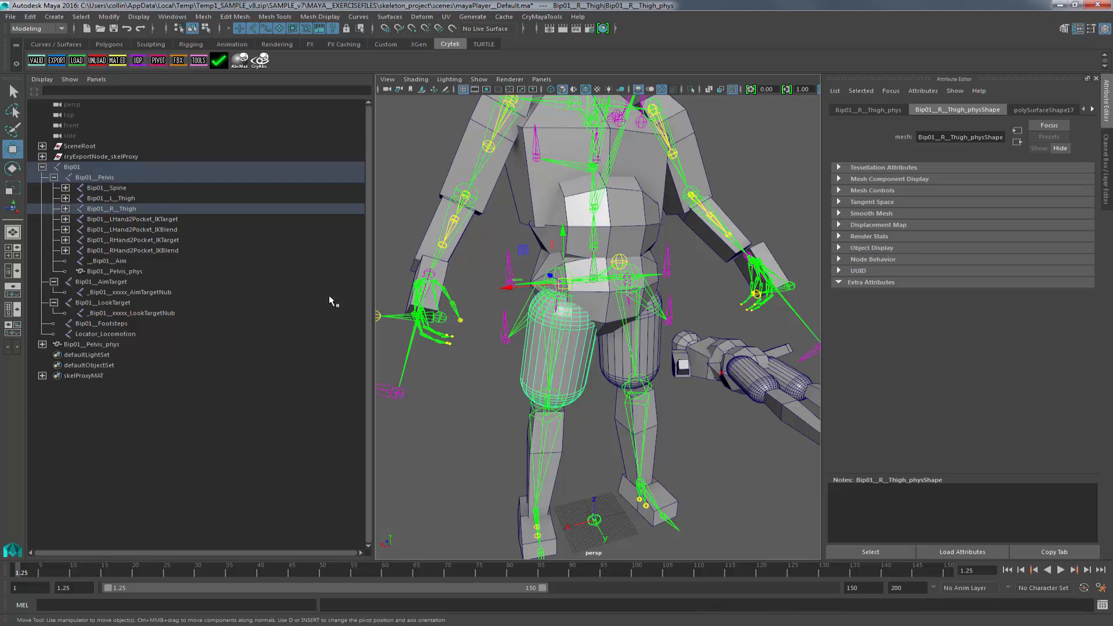
{"action": "left_click", "coordinate": [65, 209], "text": "shift"}
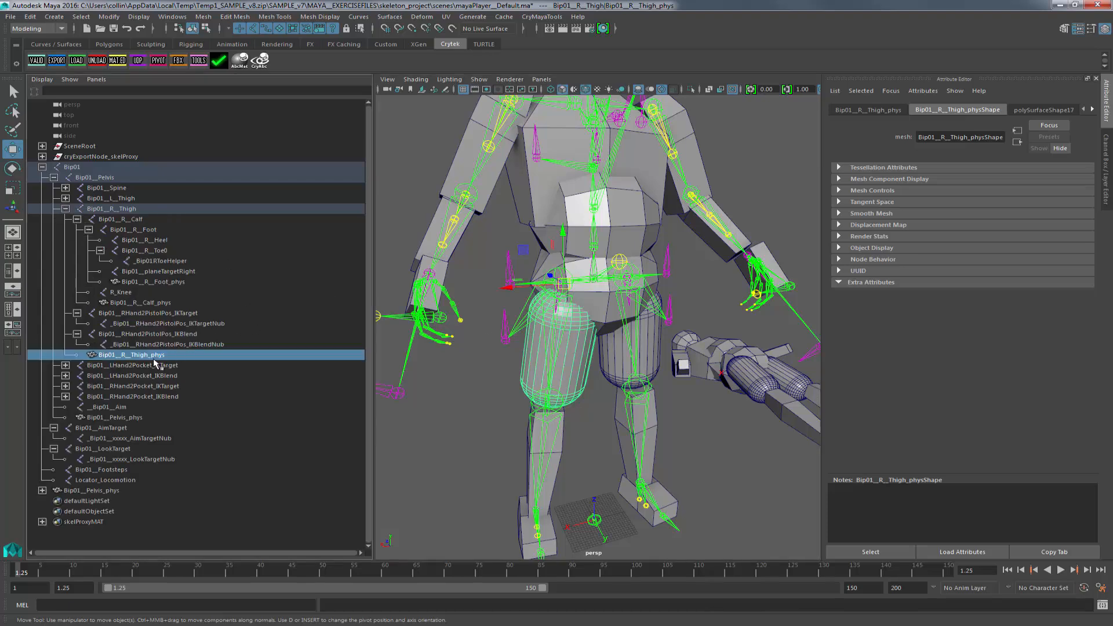
Open the User Defined Properties for Bip01__R_Thigh_phys to read its capsule property, then close the dialog.
{"action": "left_click", "coordinate": [137, 59]}
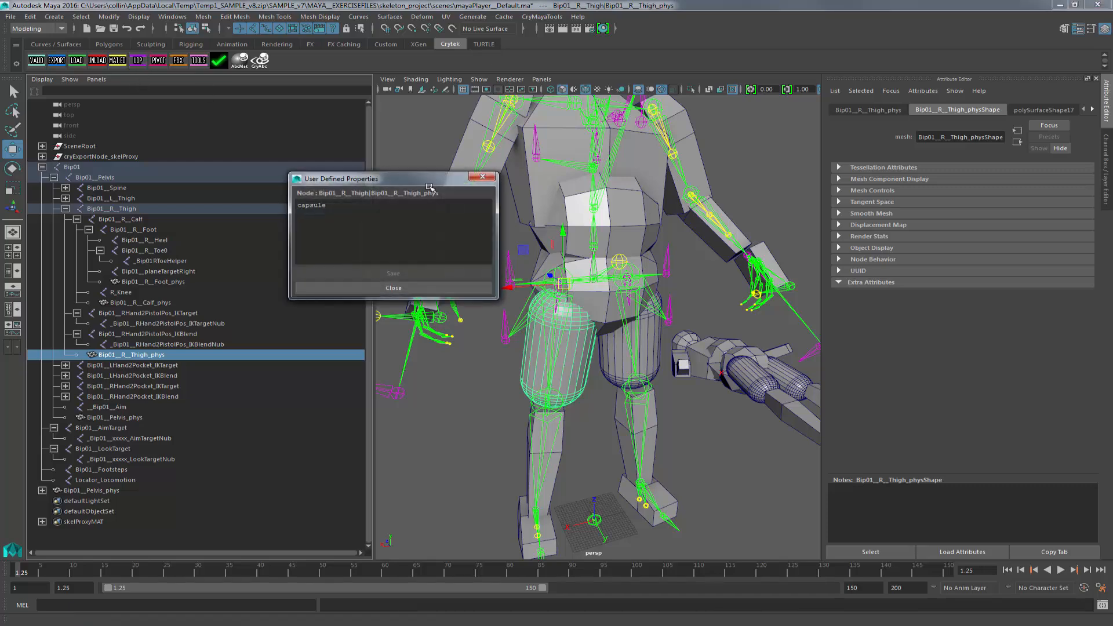
{"action": "left_click_drag", "start_coordinate": [406, 176], "coordinate": [843, 139]}
{"action": "left_click_drag", "start_coordinate": [771, 163], "coordinate": [694, 163]}
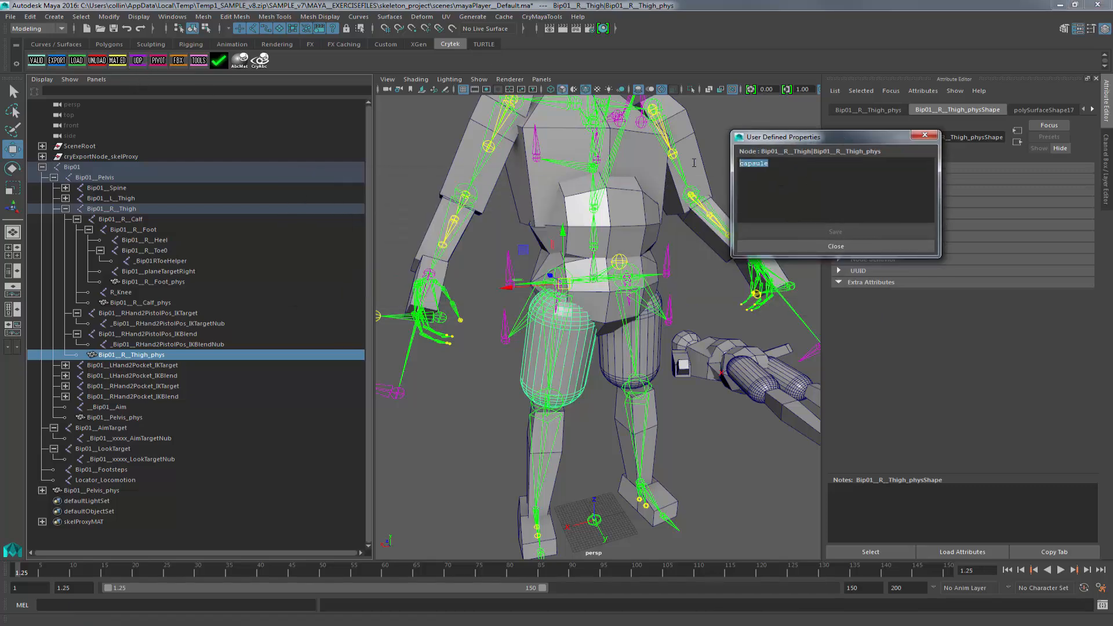
{"action": "left_click", "coordinate": [837, 246]}
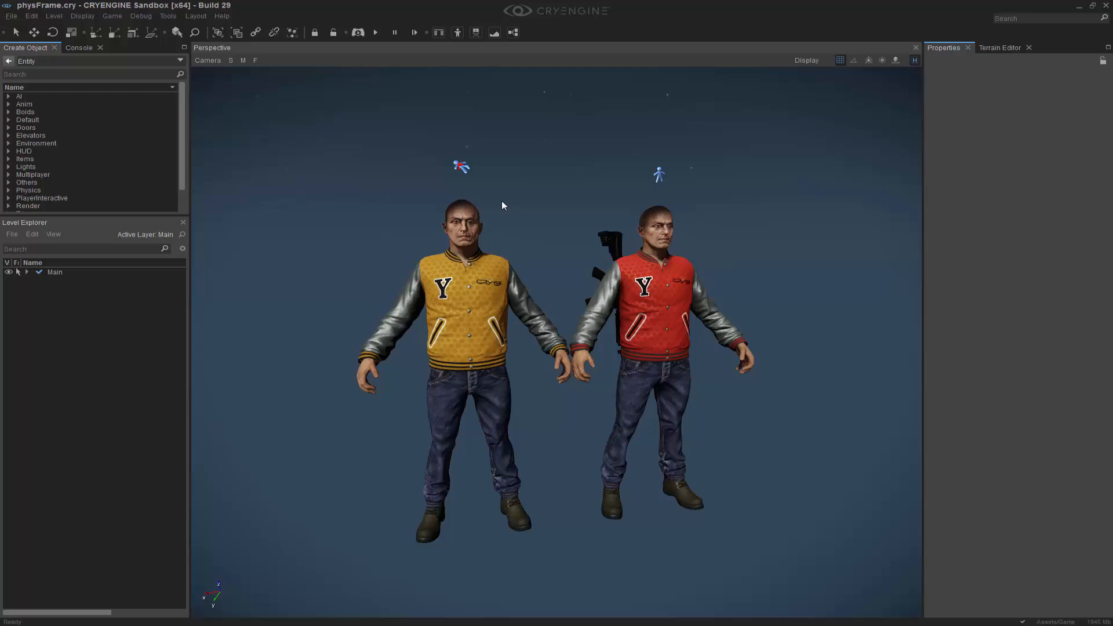
Switch to CRYENGINE Sandbox, toggle AI/physics, and run p_draw_helpers 1 in the console to show physics helpers.
{"action": "left_click", "coordinate": [375, 32]}
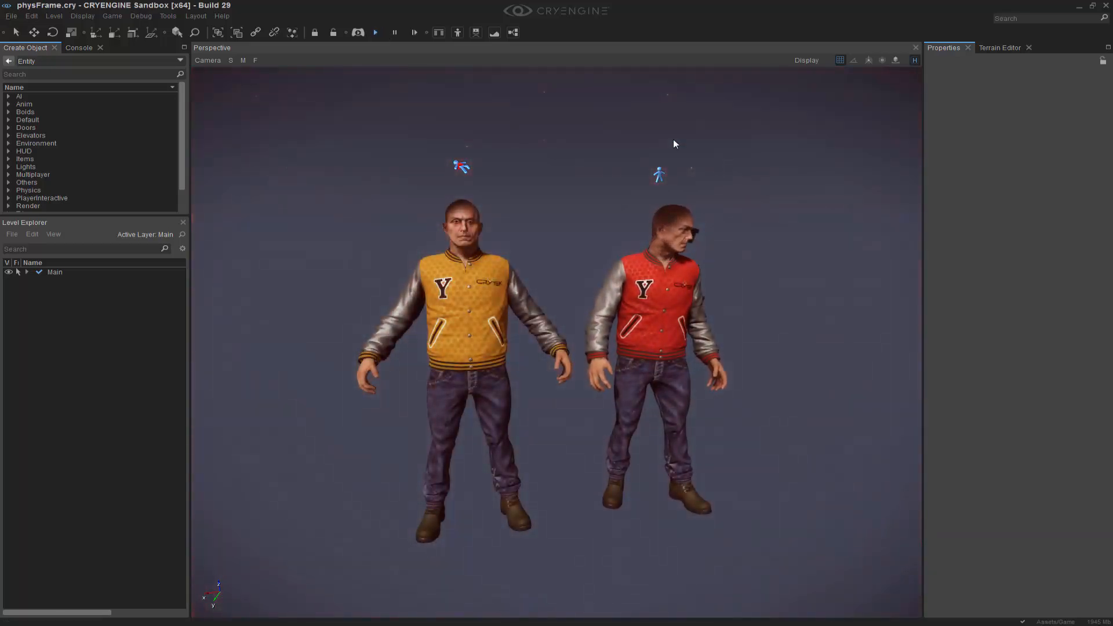
{"action": "left_click", "coordinate": [376, 33]}
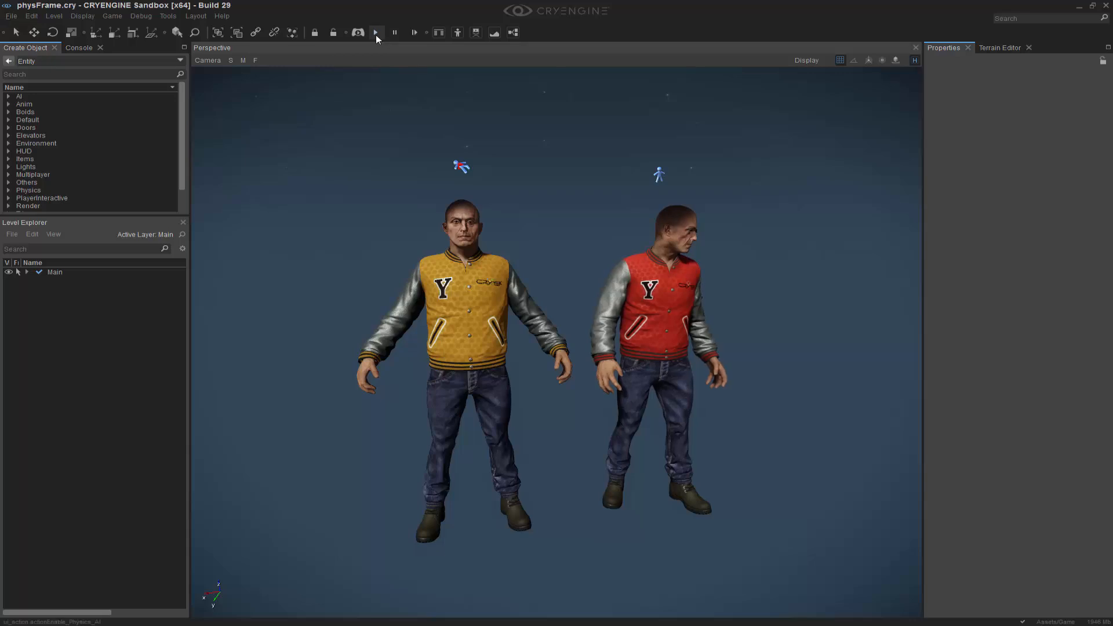
{"action": "left_click", "coordinate": [73, 47]}
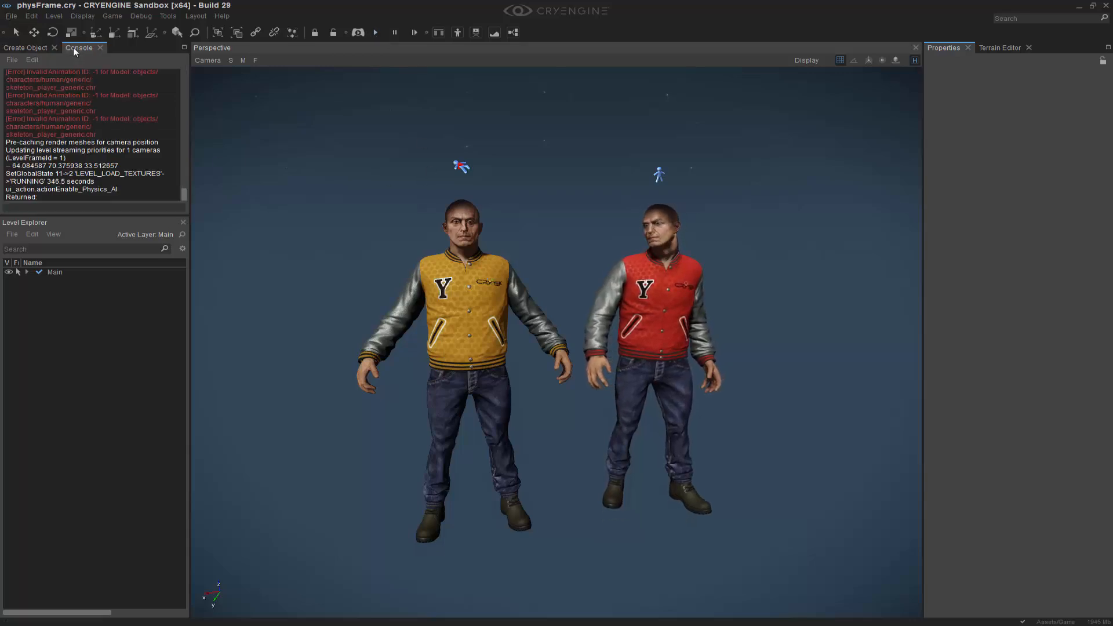
{"action": "left_click", "coordinate": [115, 207]}
{"action": "type", "text": "p_dra"}
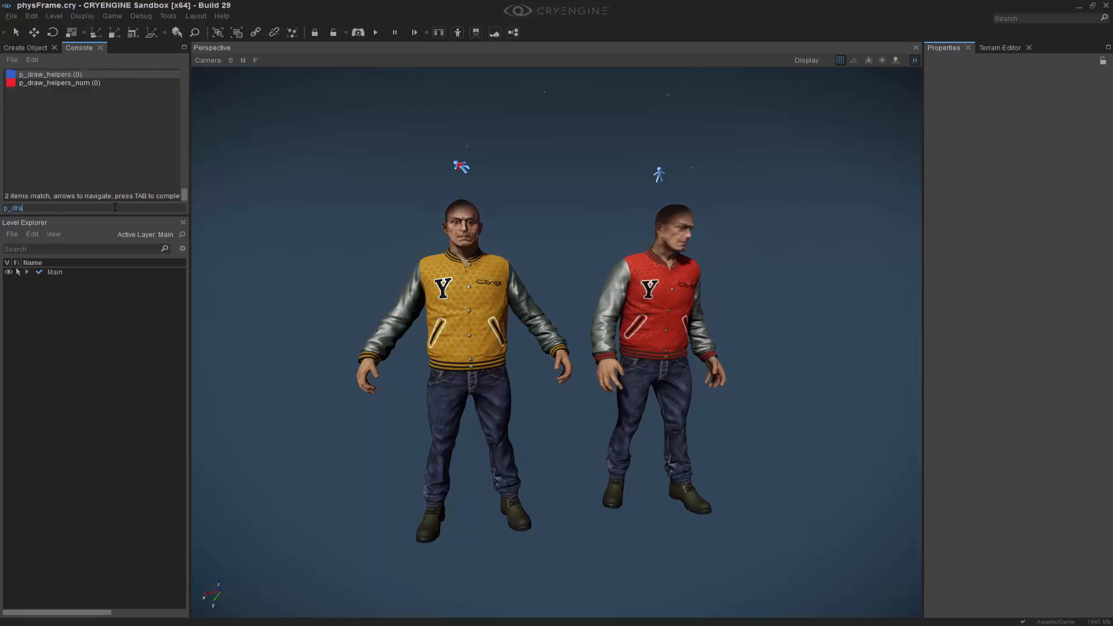
{"action": "type", "text": "w_helpers "}
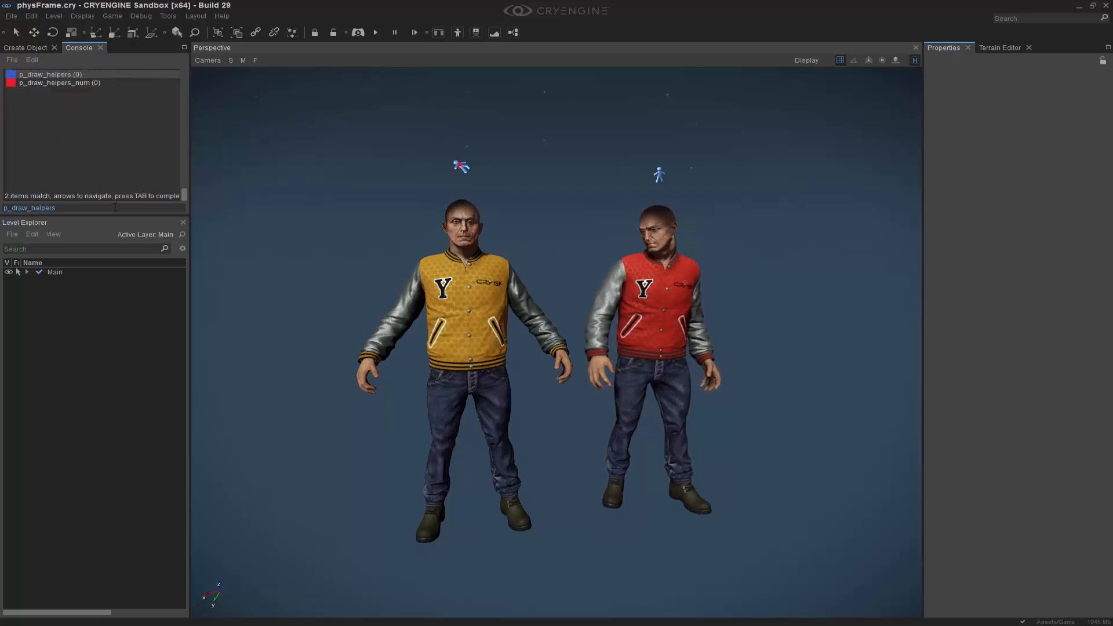
{"action": "type", "text": "1"}
{"action": "key", "text": "Return"}
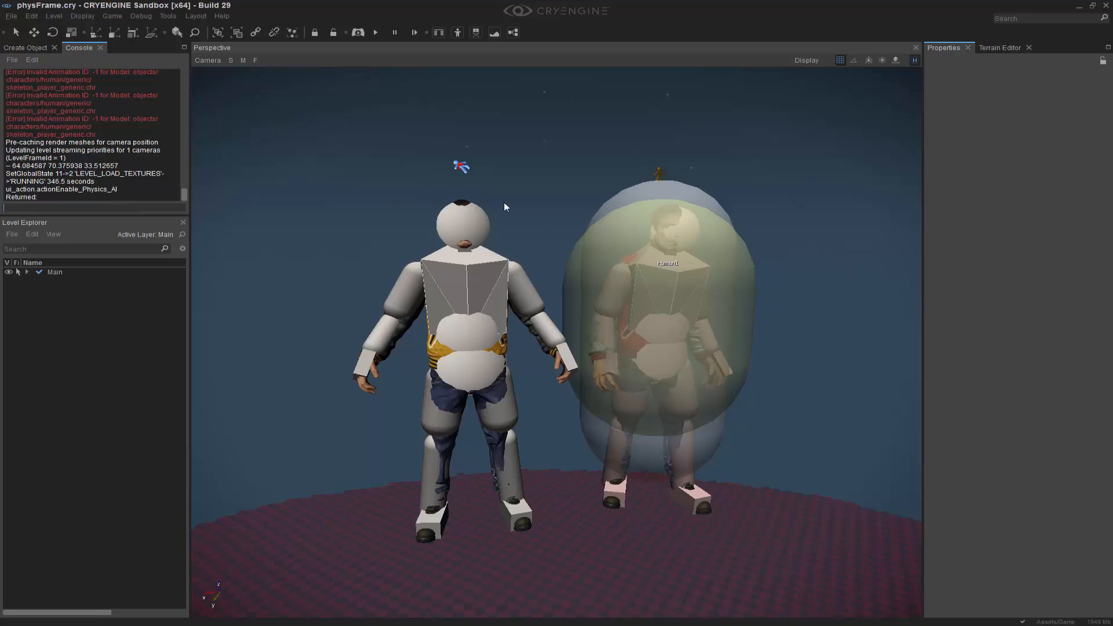
Select the DeadBody1 entity and turn off its Resting property.
{"action": "left_click", "coordinate": [35, 50]}
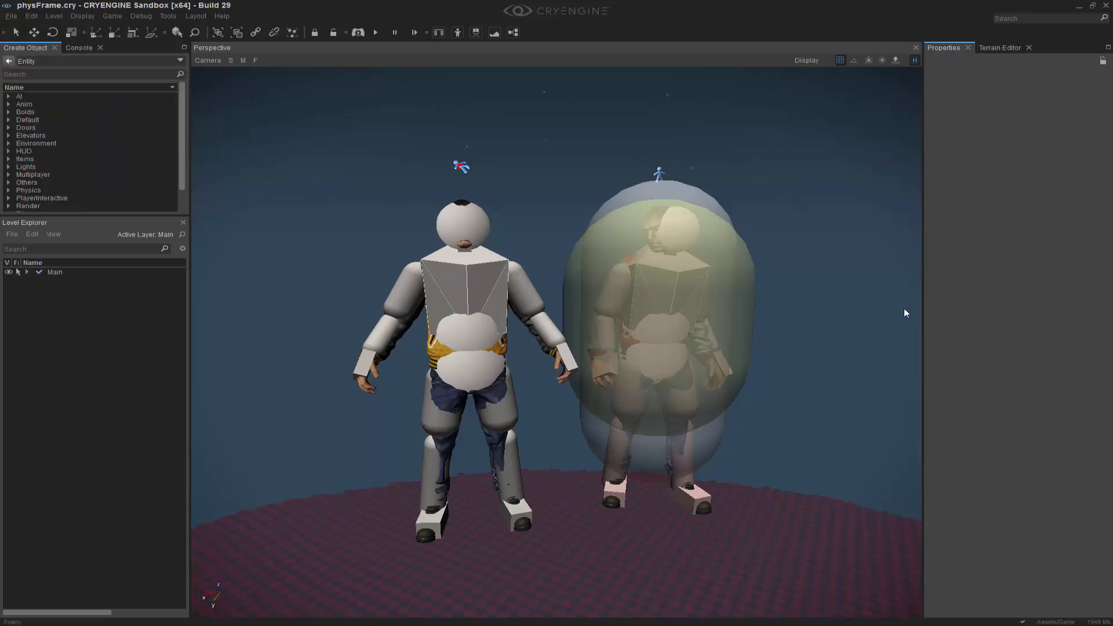
{"action": "right_click_drag", "start_coordinate": [903, 308], "coordinate": [900, 295]}
{"action": "right_click_drag", "start_coordinate": [439, 243], "coordinate": [448, 248]}
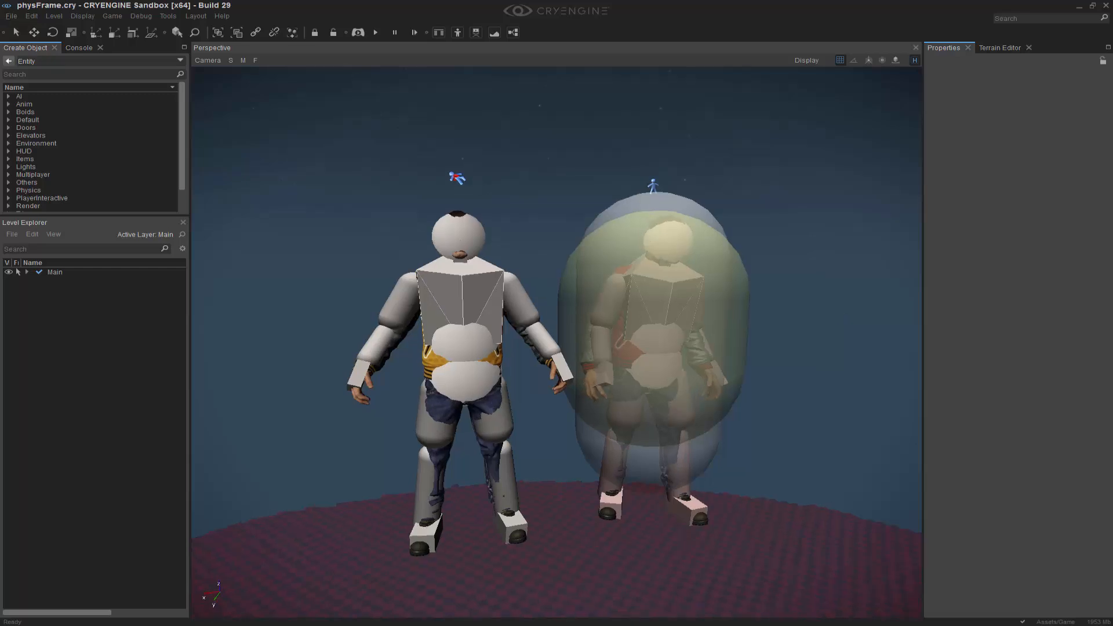
{"action": "left_click", "coordinate": [457, 178]}
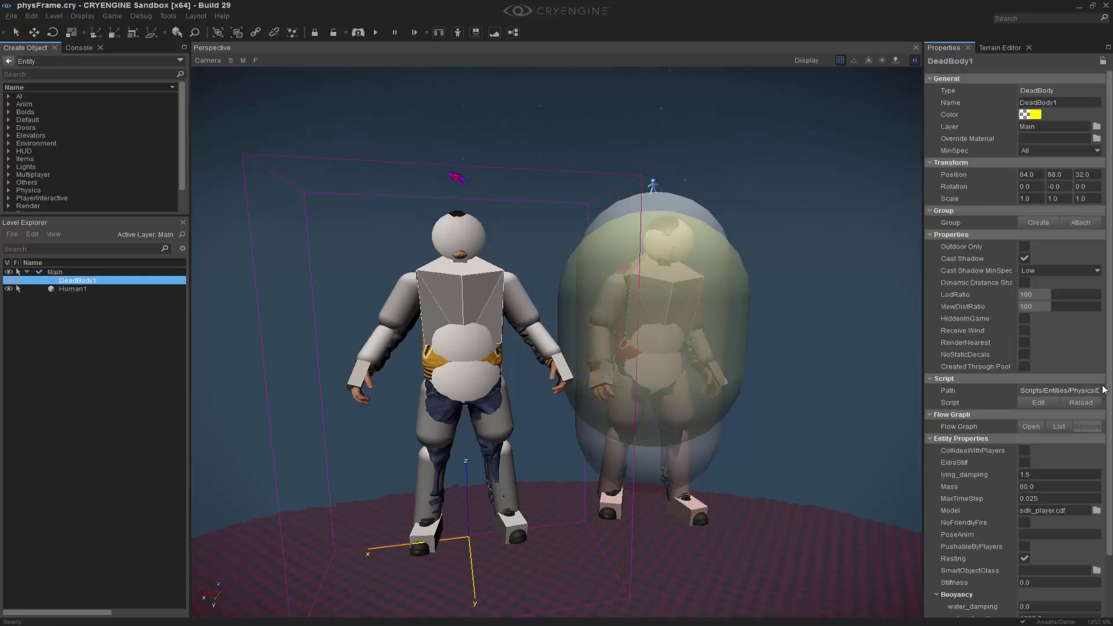
{"action": "scroll", "coordinate": [1112, 391], "scroll_direction": "down", "scroll_amount": 3}
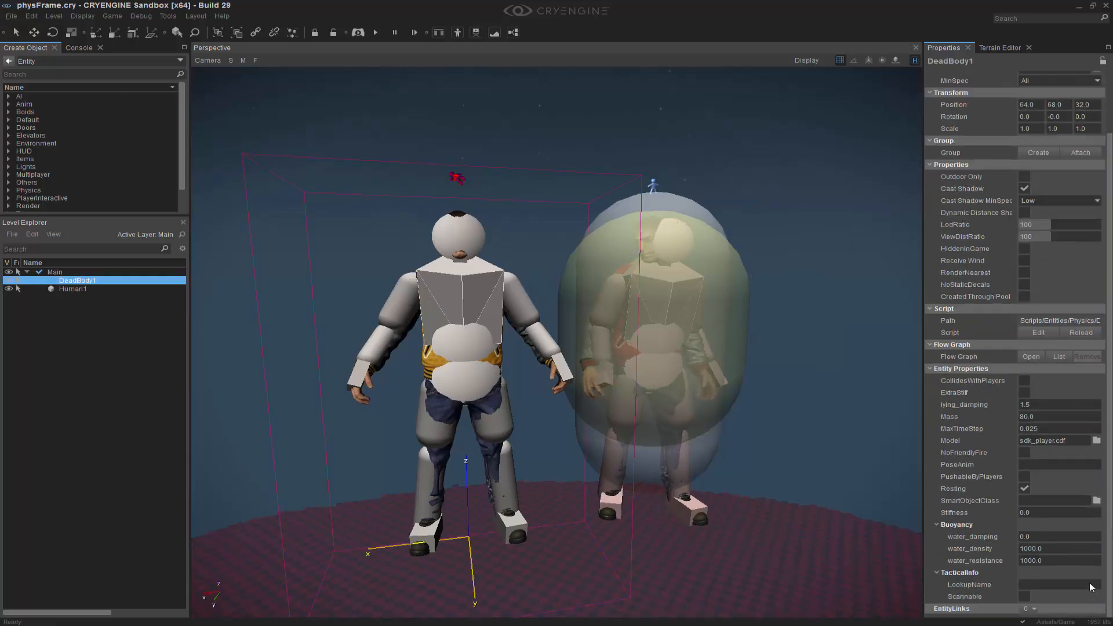
{"action": "left_click", "coordinate": [1024, 489]}
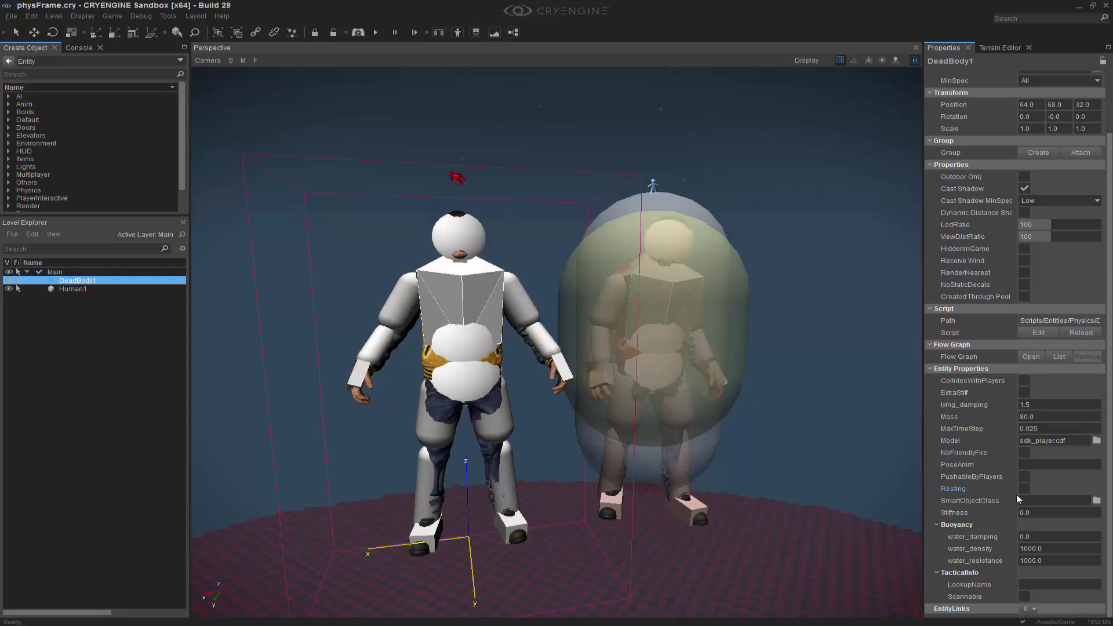
Switch physics simulation on so the DeadBody1 ragdoll falls to the ground.
{"action": "right_click_drag", "start_coordinate": [859, 440], "coordinate": [864, 439]}
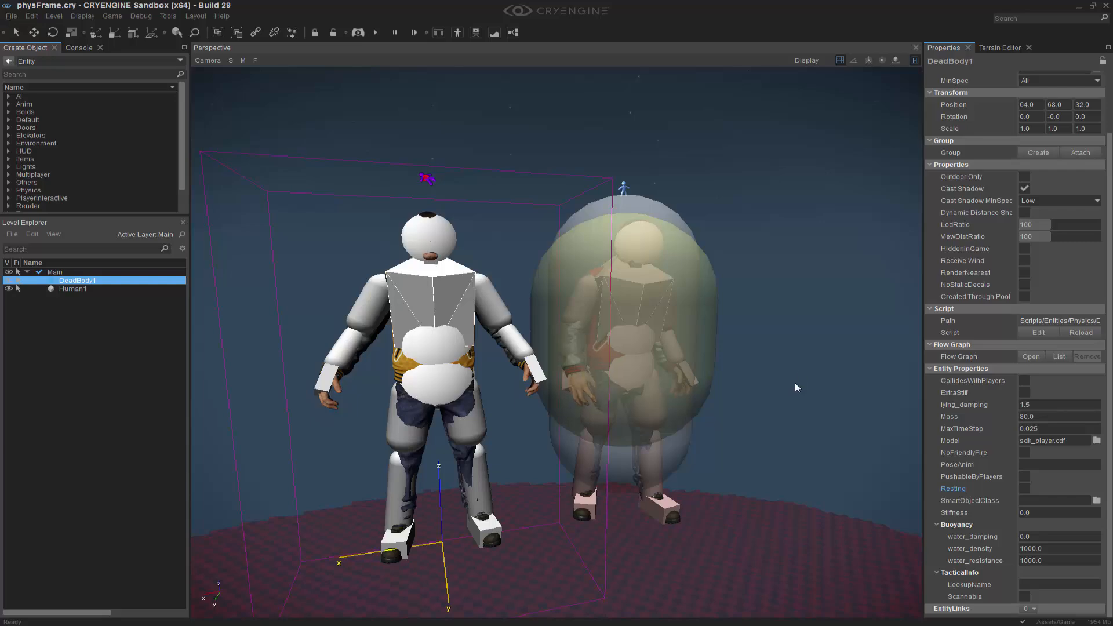
{"action": "key", "text": "ctrl+p"}
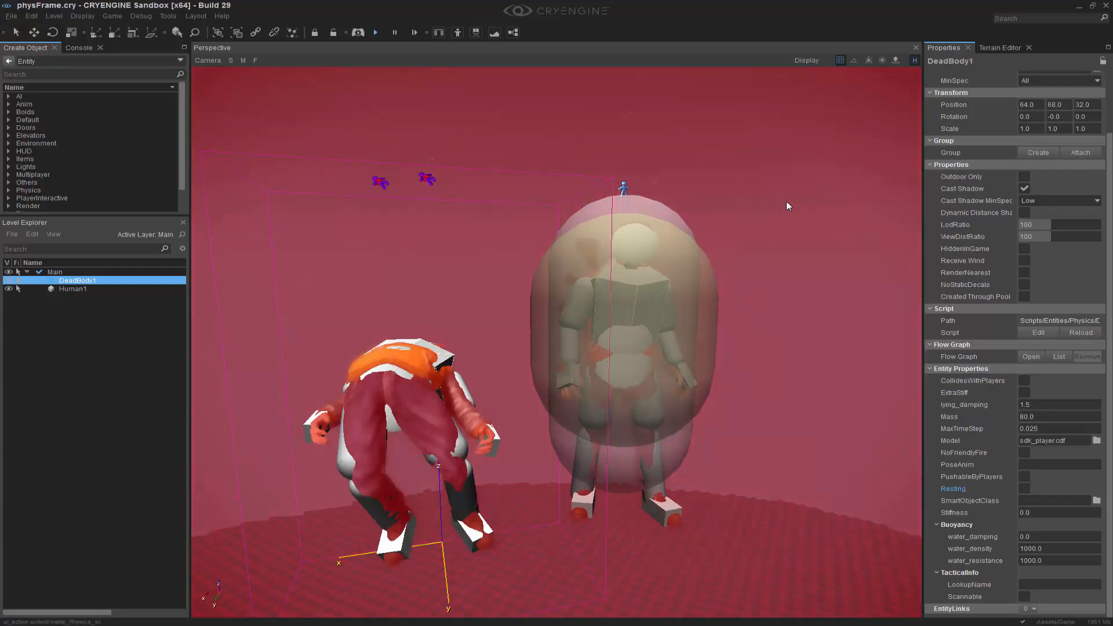
{"action": "right_click_drag", "start_coordinate": [452, 408], "coordinate": [394, 443]}
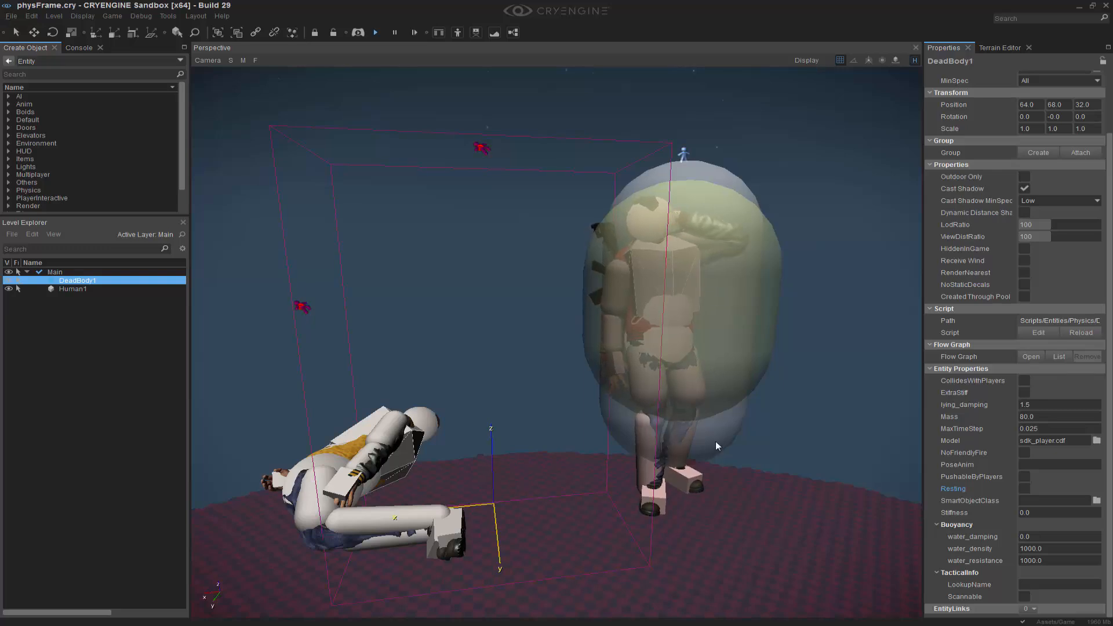
{"action": "right_click_drag", "start_coordinate": [666, 515], "coordinate": [699, 516]}
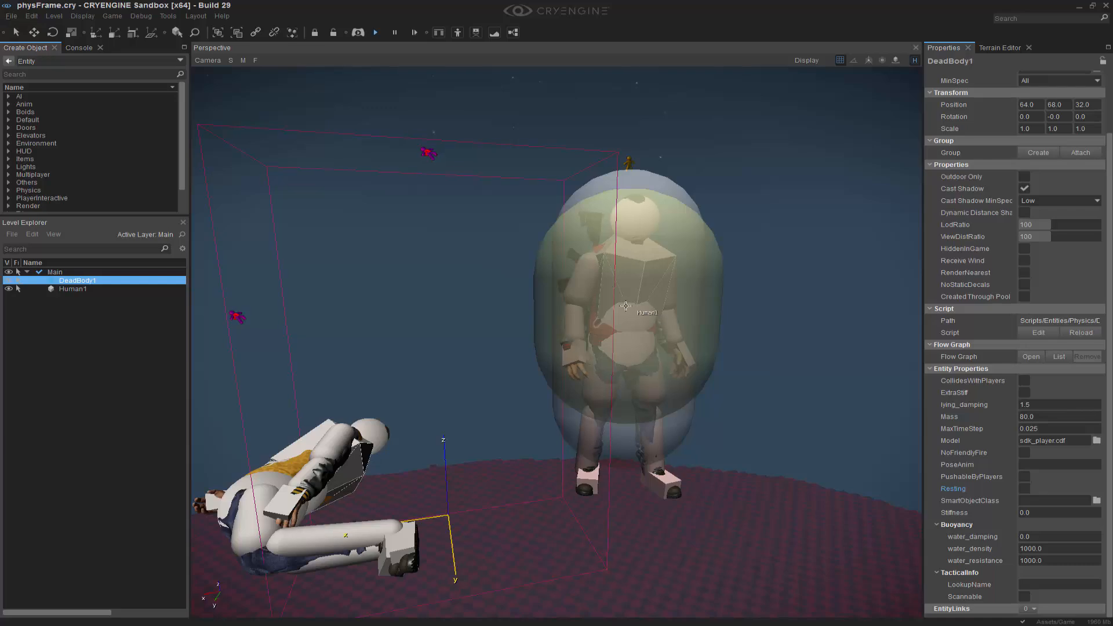
{"action": "right_click_drag", "start_coordinate": [727, 341], "coordinate": [752, 351]}
Examine the Human1 character's physics helper capsules and feet up close from several angles.
{"action": "key", "text": "w"}
{"action": "scroll", "coordinate": [746, 351], "scroll_direction": "down", "scroll_amount": 2}
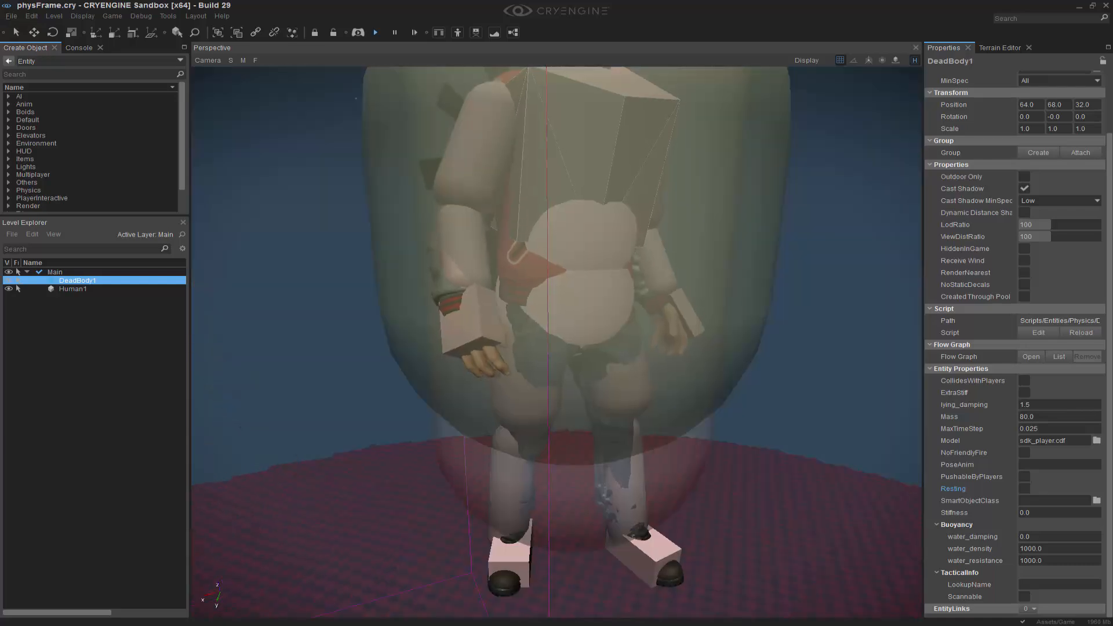
{"action": "scroll", "coordinate": [756, 416], "scroll_direction": "down", "scroll_amount": 1}
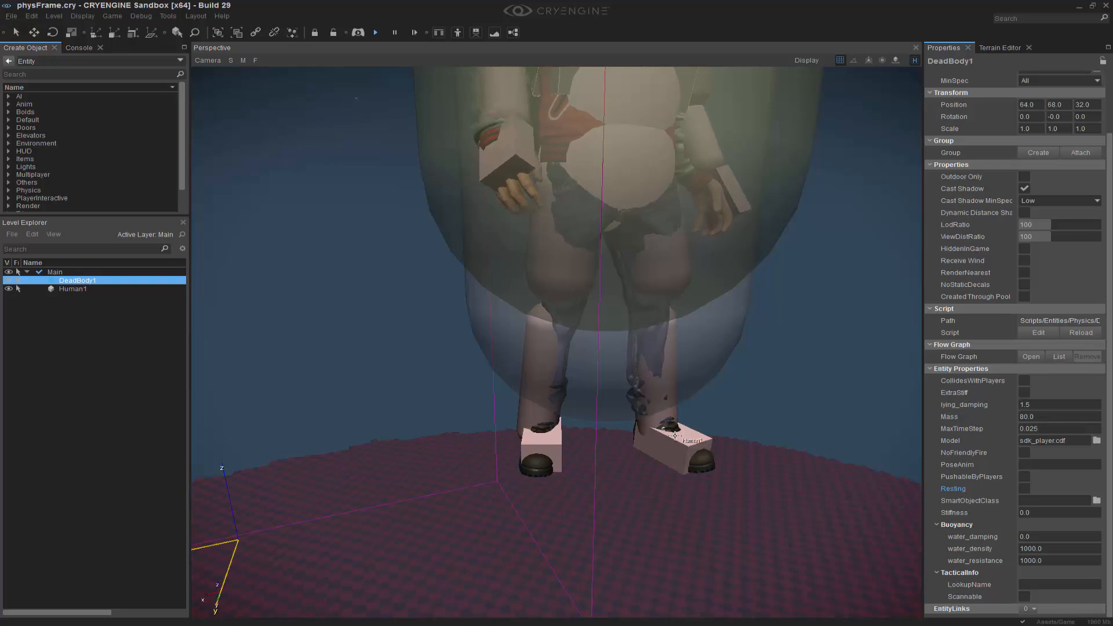
{"action": "right_click_drag", "start_coordinate": [756, 415], "coordinate": [764, 351]}
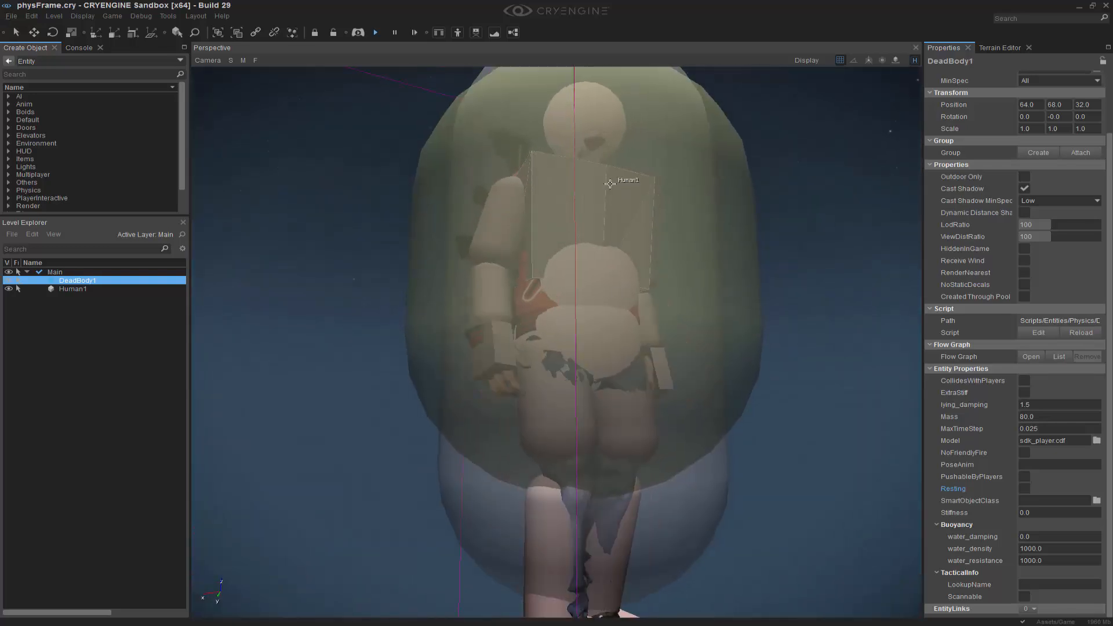
{"action": "right_click_drag", "start_coordinate": [625, 191], "coordinate": [628, 317]}
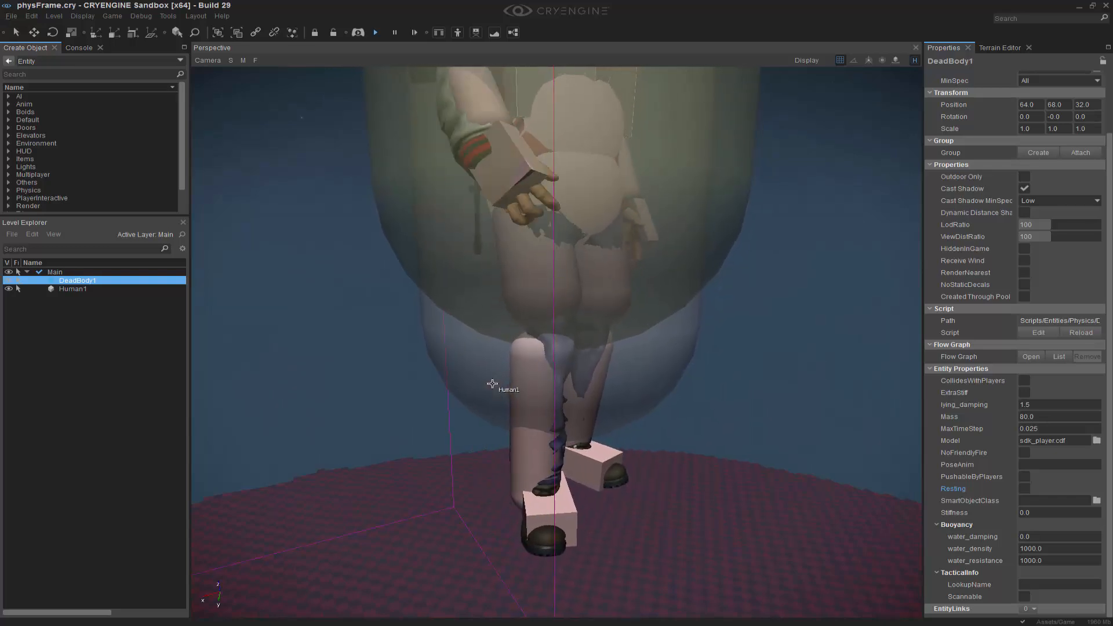
{"action": "right_click_drag", "start_coordinate": [692, 309], "coordinate": [708, 339]}
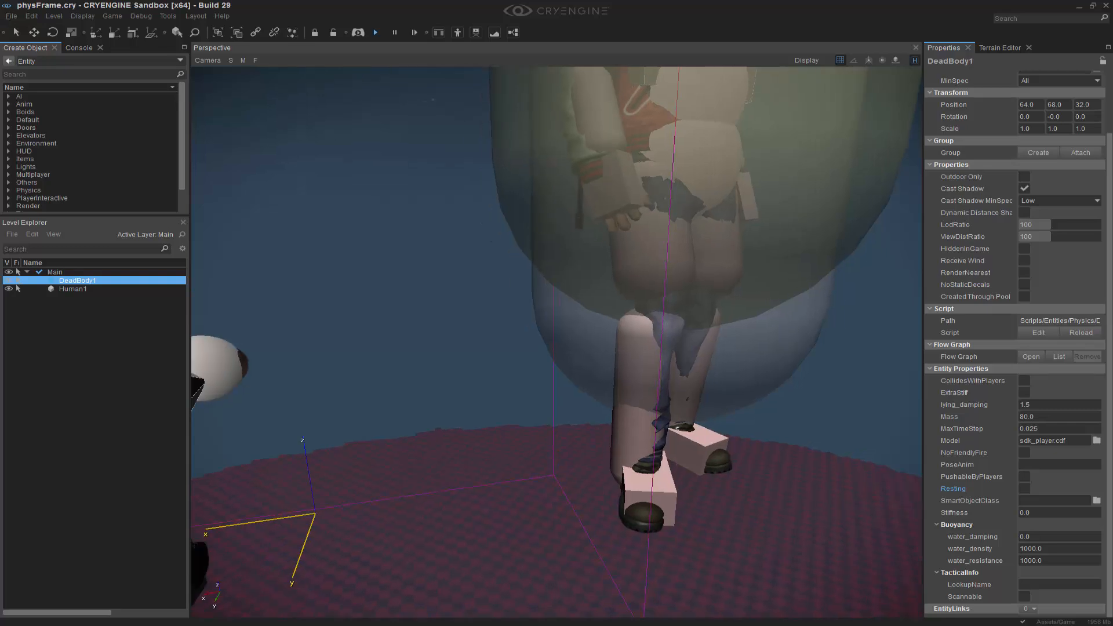
{"action": "scroll", "coordinate": [709, 338], "scroll_direction": "down", "scroll_amount": 5}
{"action": "scroll", "coordinate": [710, 344], "scroll_direction": "up", "scroll_amount": 4}
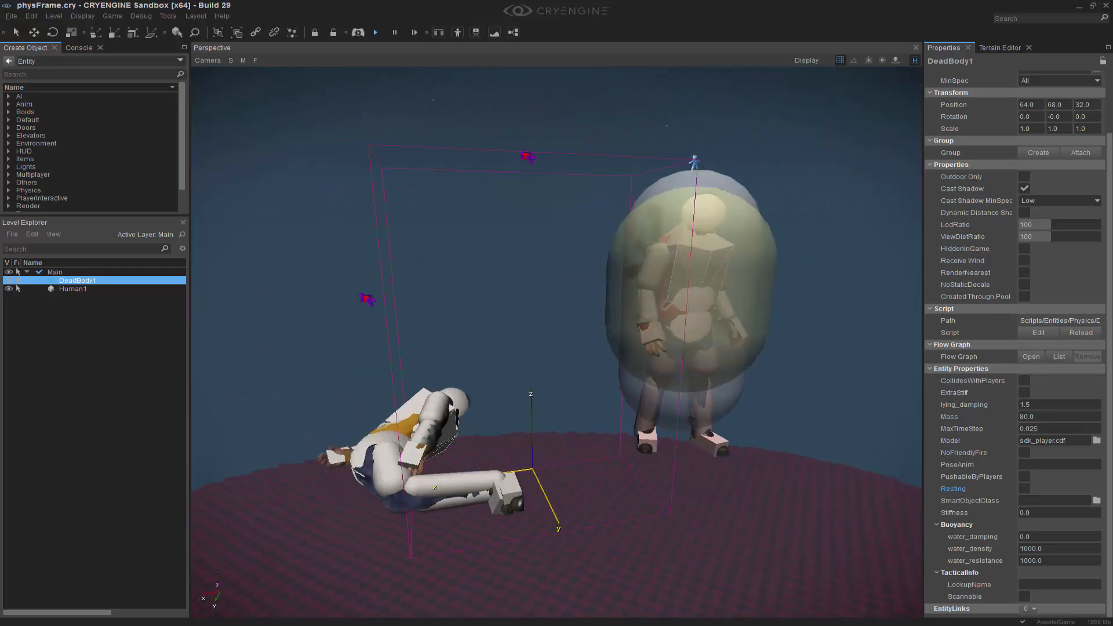